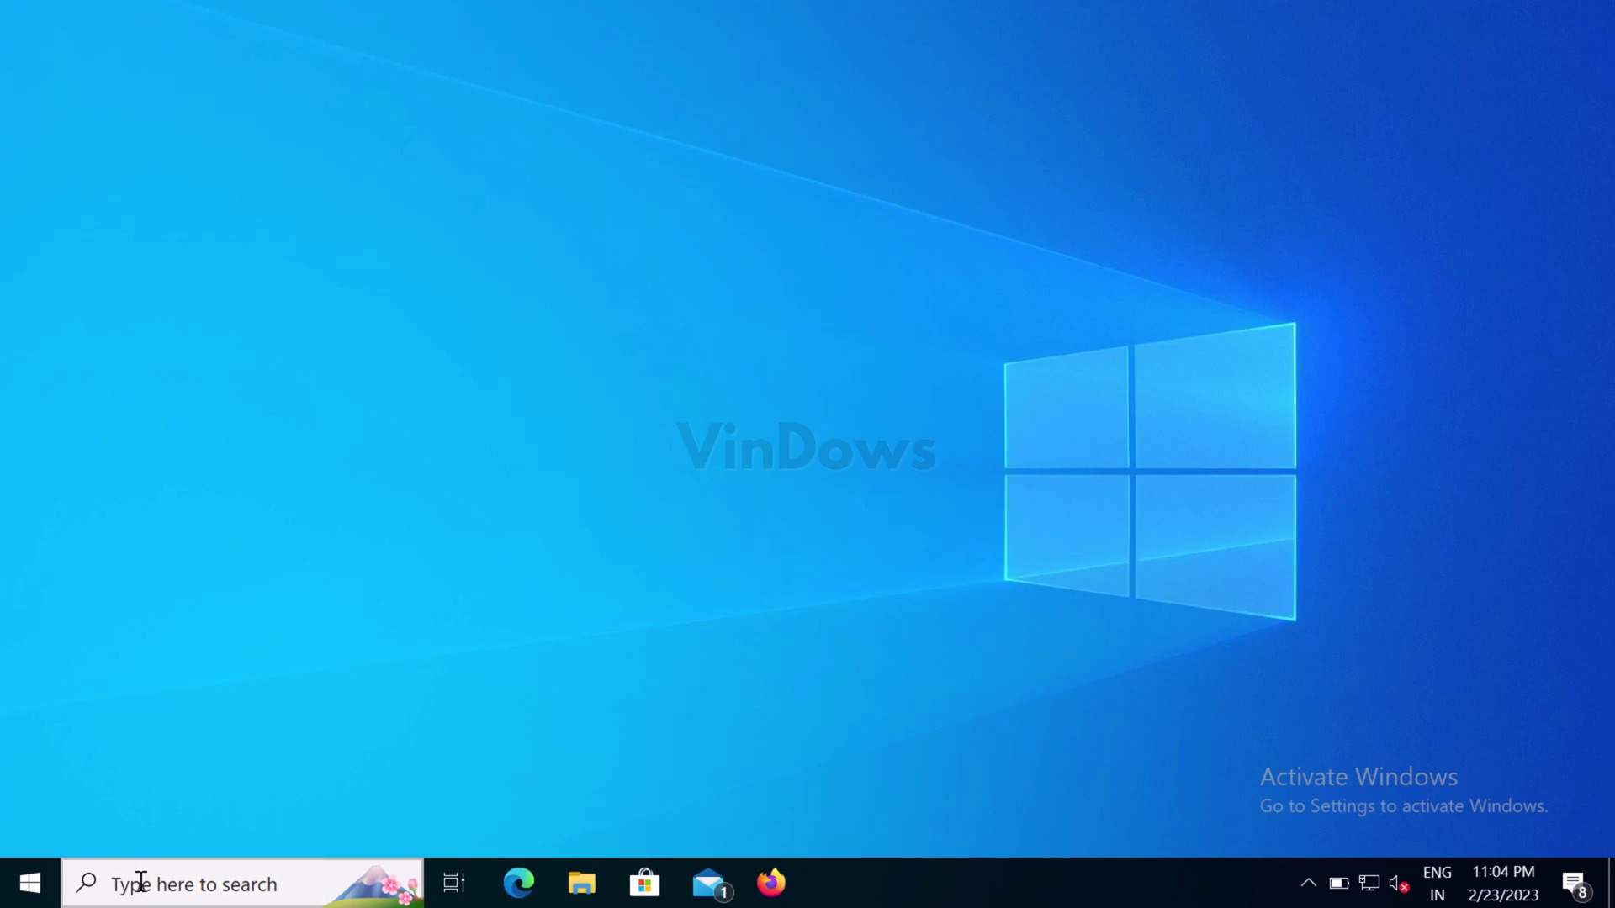
- Search for Internet Explorer and launch it twice from the results
{"action": "left_click", "coordinate": [141, 883]}
{"action": "type", "text": "inte"}
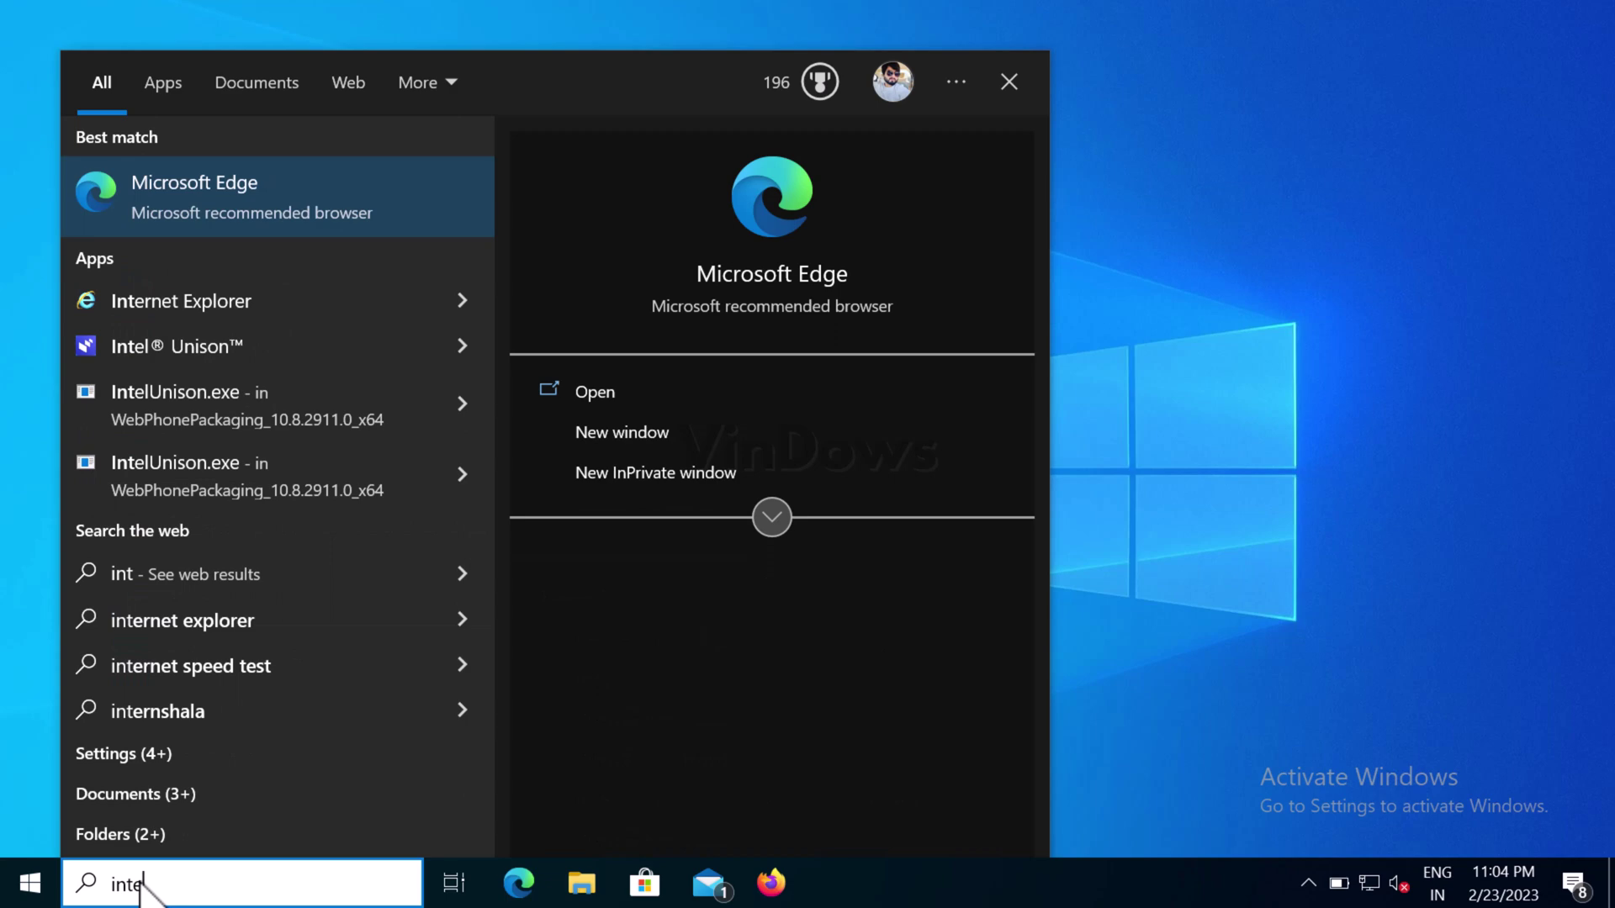
{"action": "type", "text": "rnet exploer"}
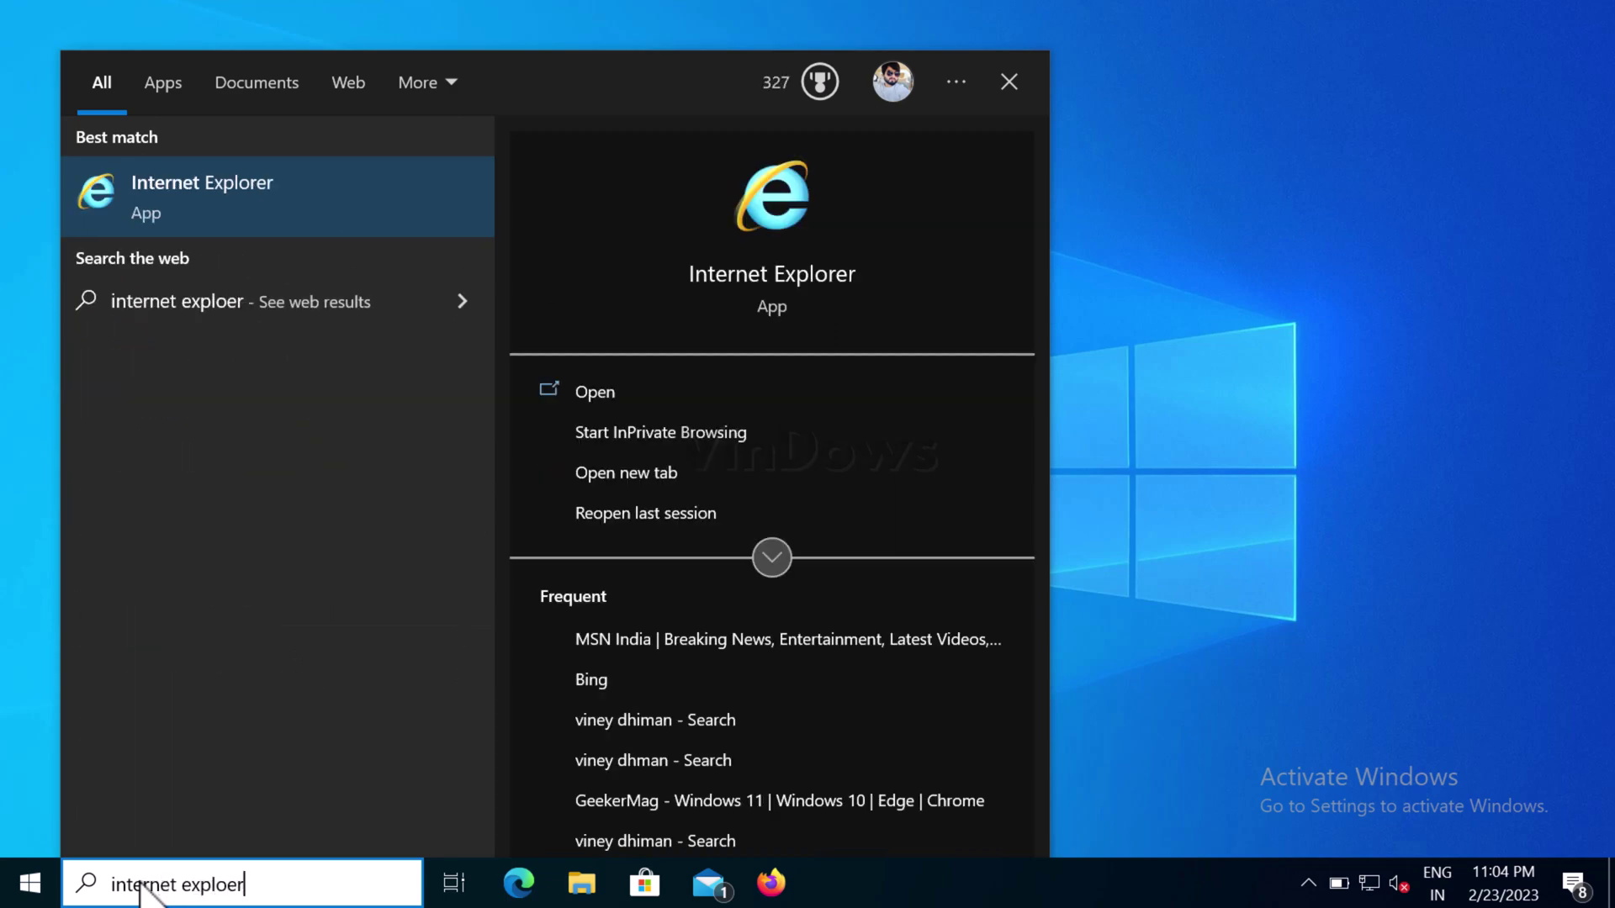
{"action": "left_click", "coordinate": [102, 230]}
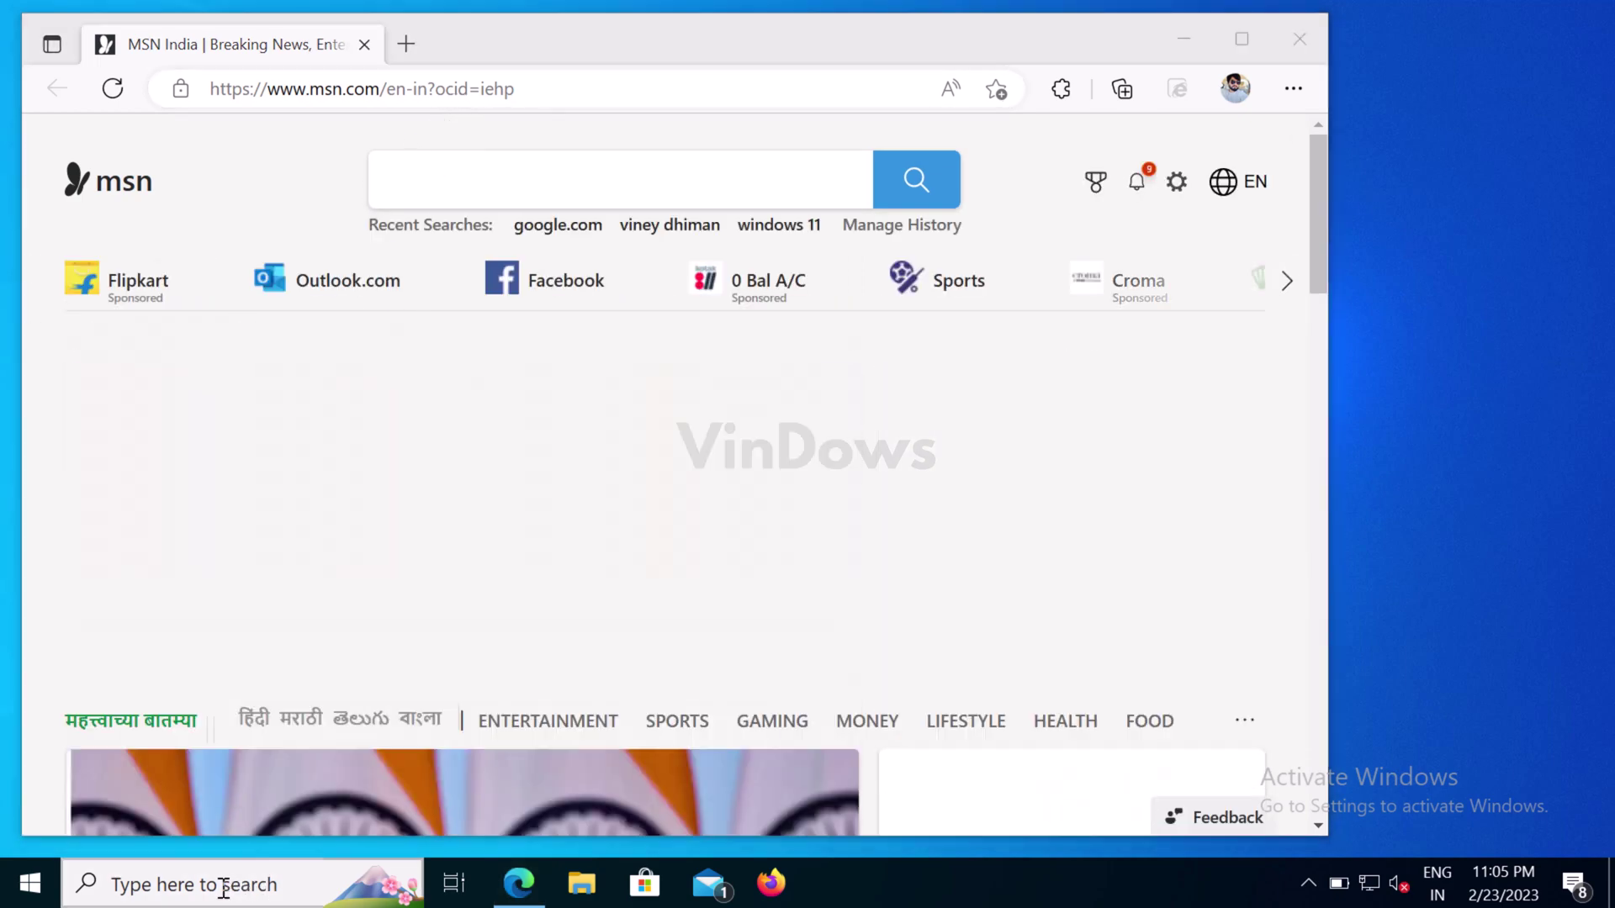
{"action": "left_click", "coordinate": [234, 887]}
{"action": "type", "text": "i"}
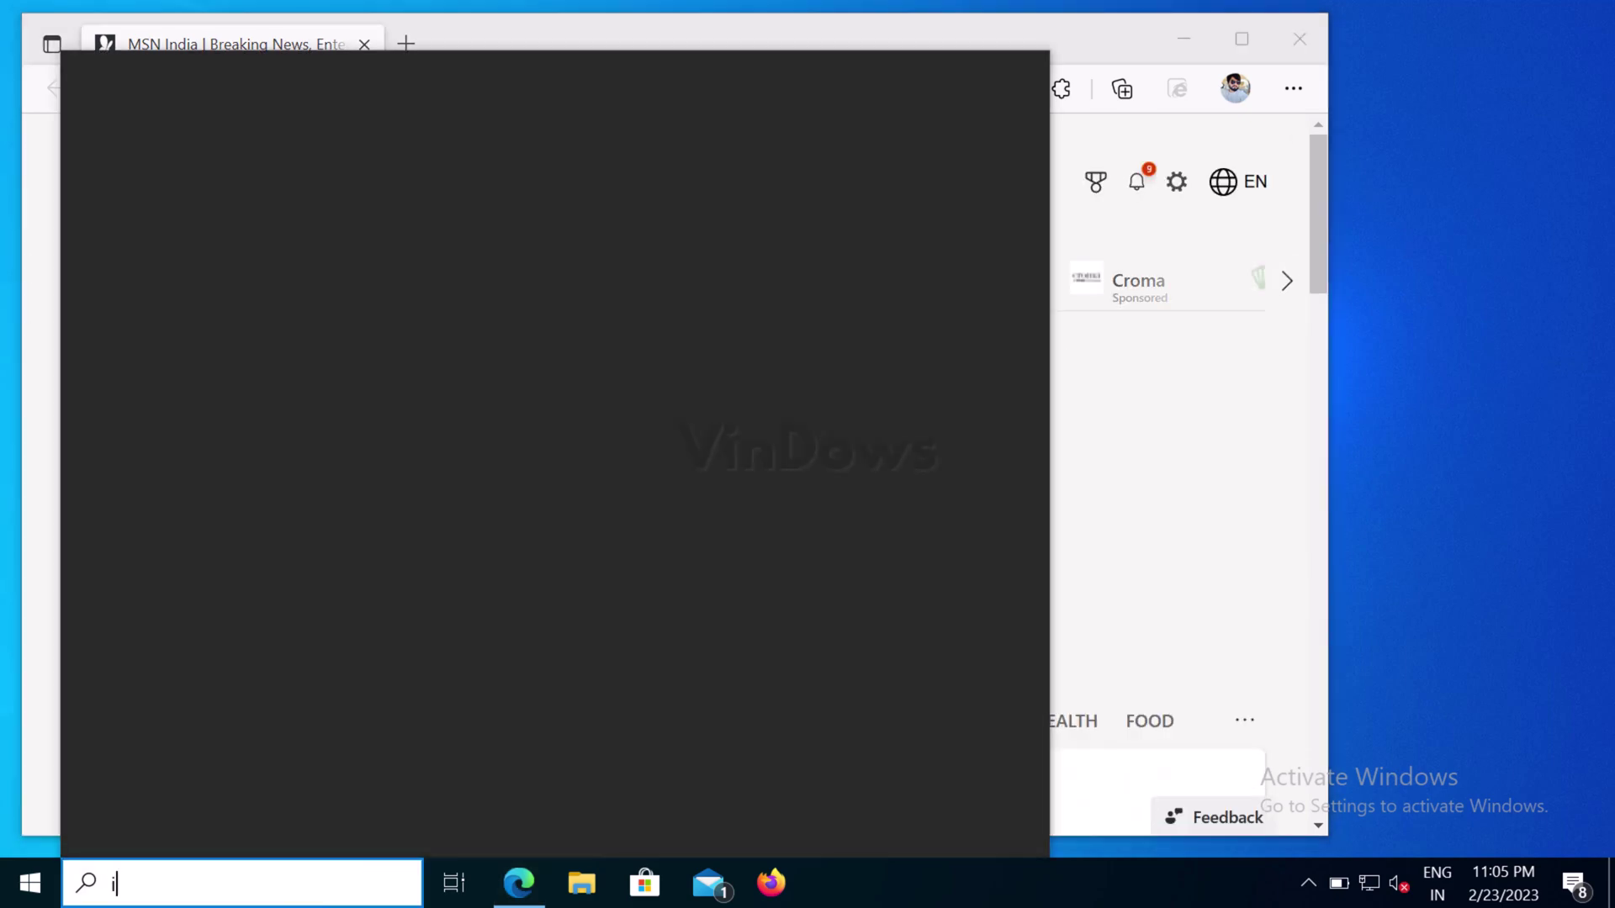
{"action": "type", "text": "nternet"}
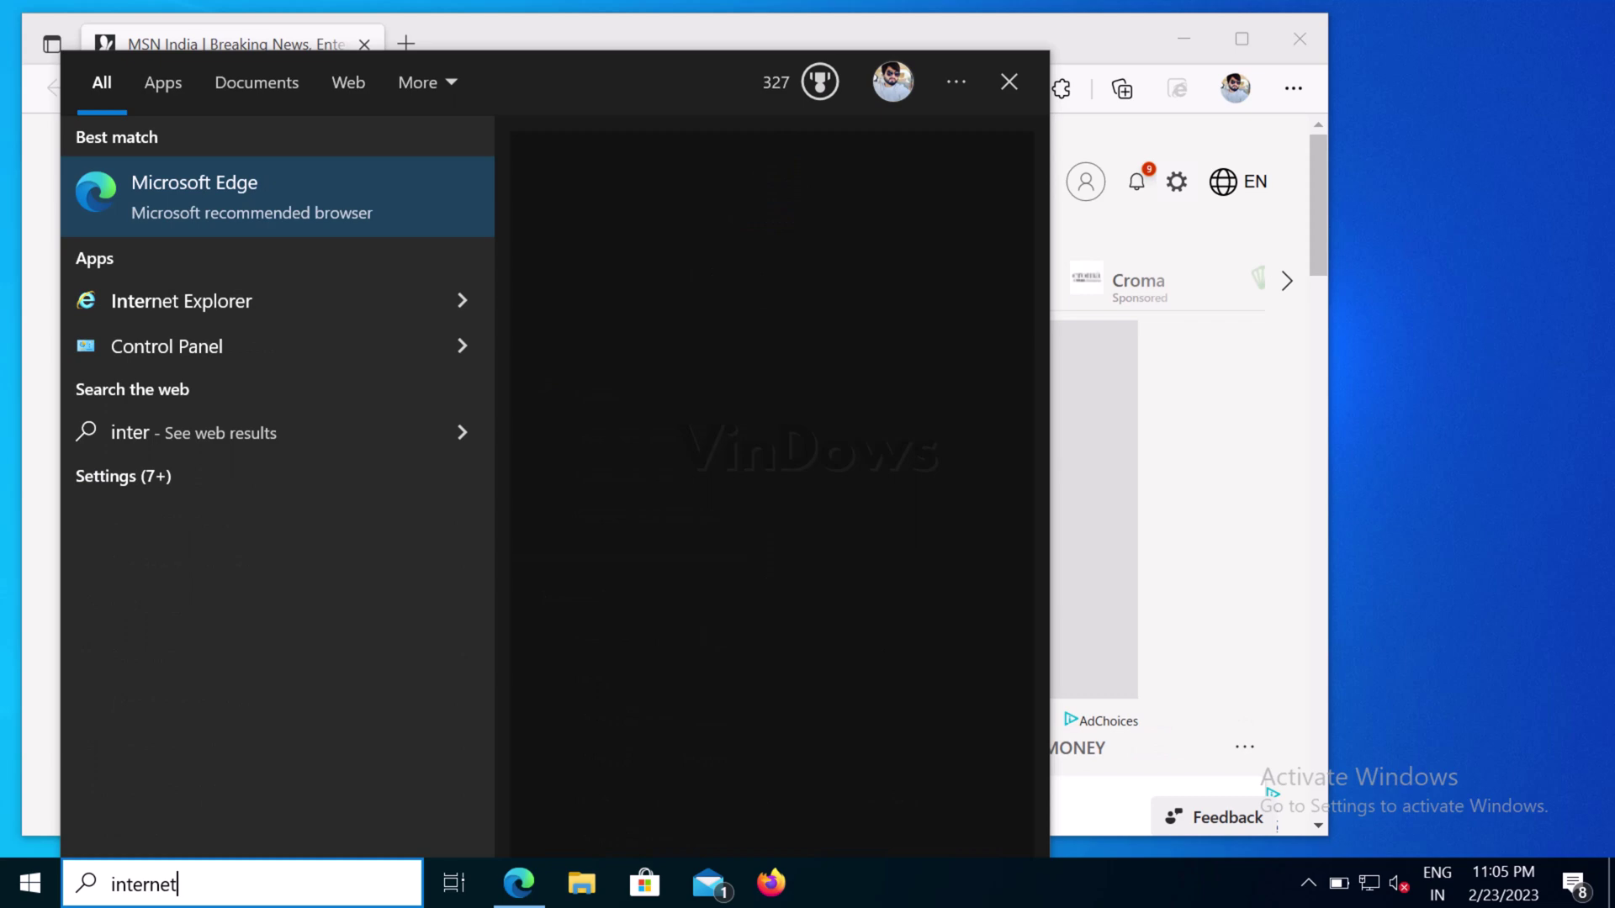
{"action": "left_click", "coordinate": [221, 290]}
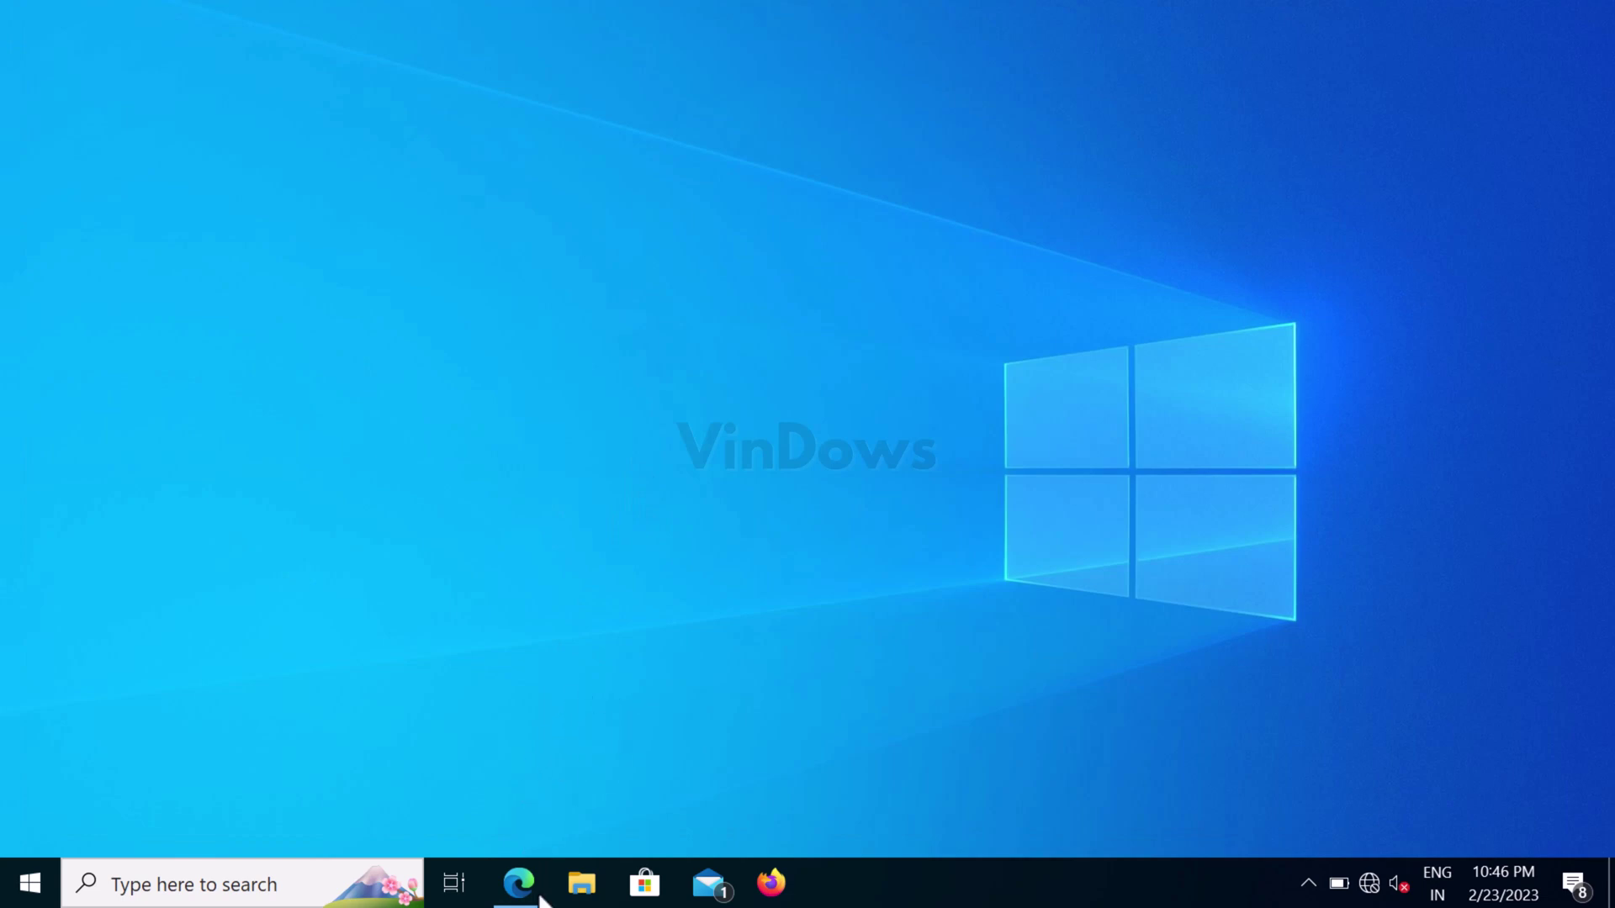
- Browse from This PC through C: > Program Files (x86) > Microsoft > Edge
{"action": "left_click", "coordinate": [580, 886]}
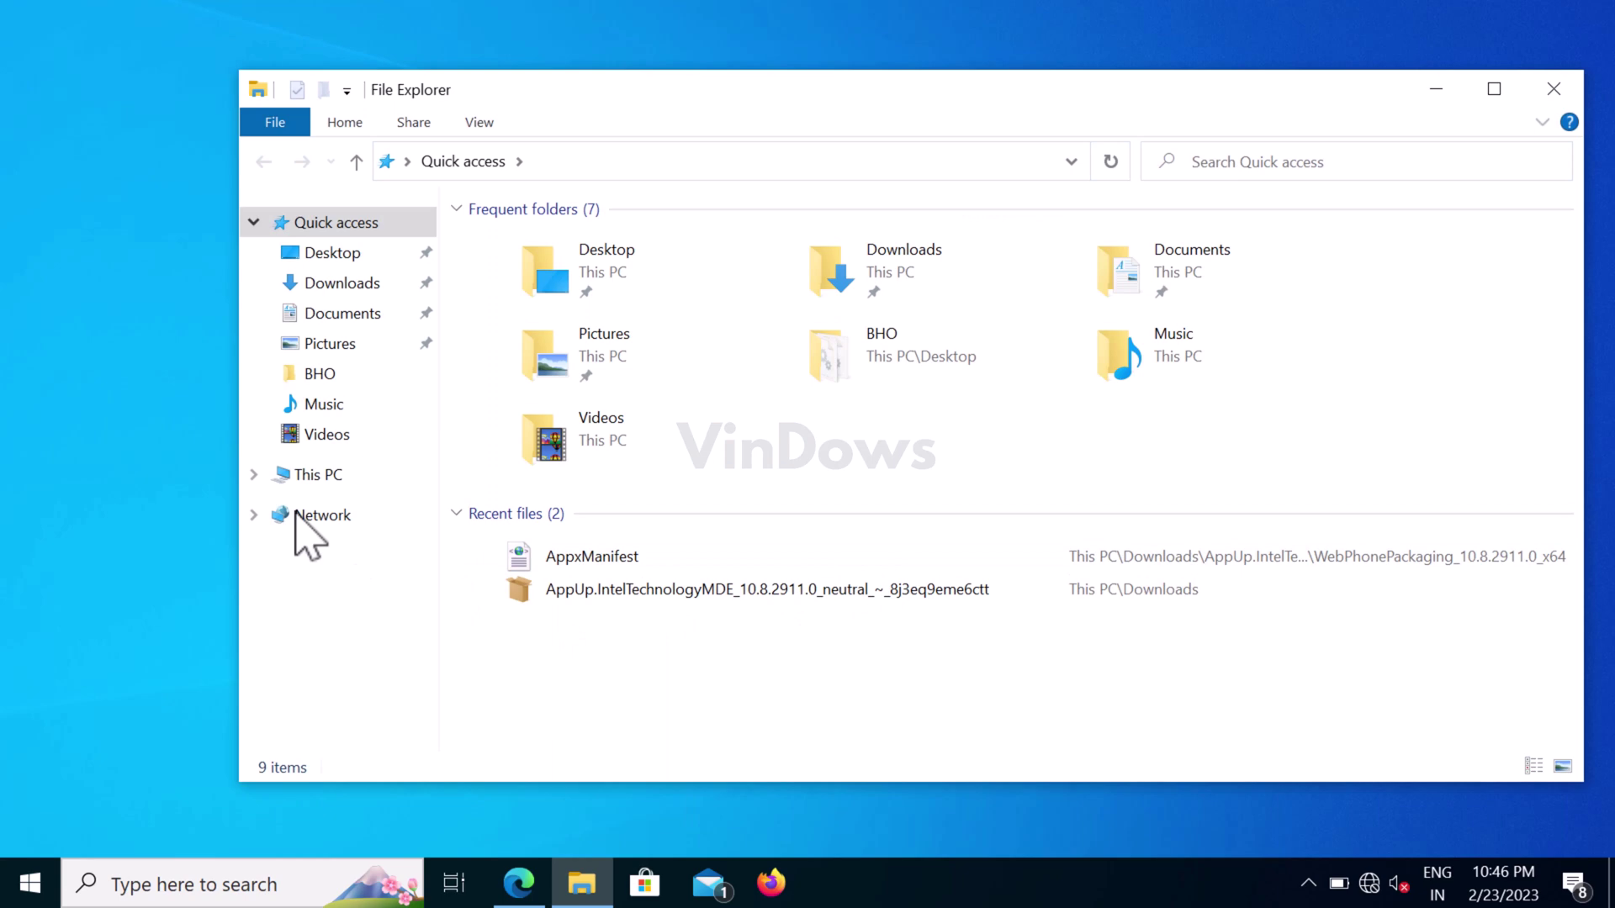
{"action": "left_click", "coordinate": [310, 478]}
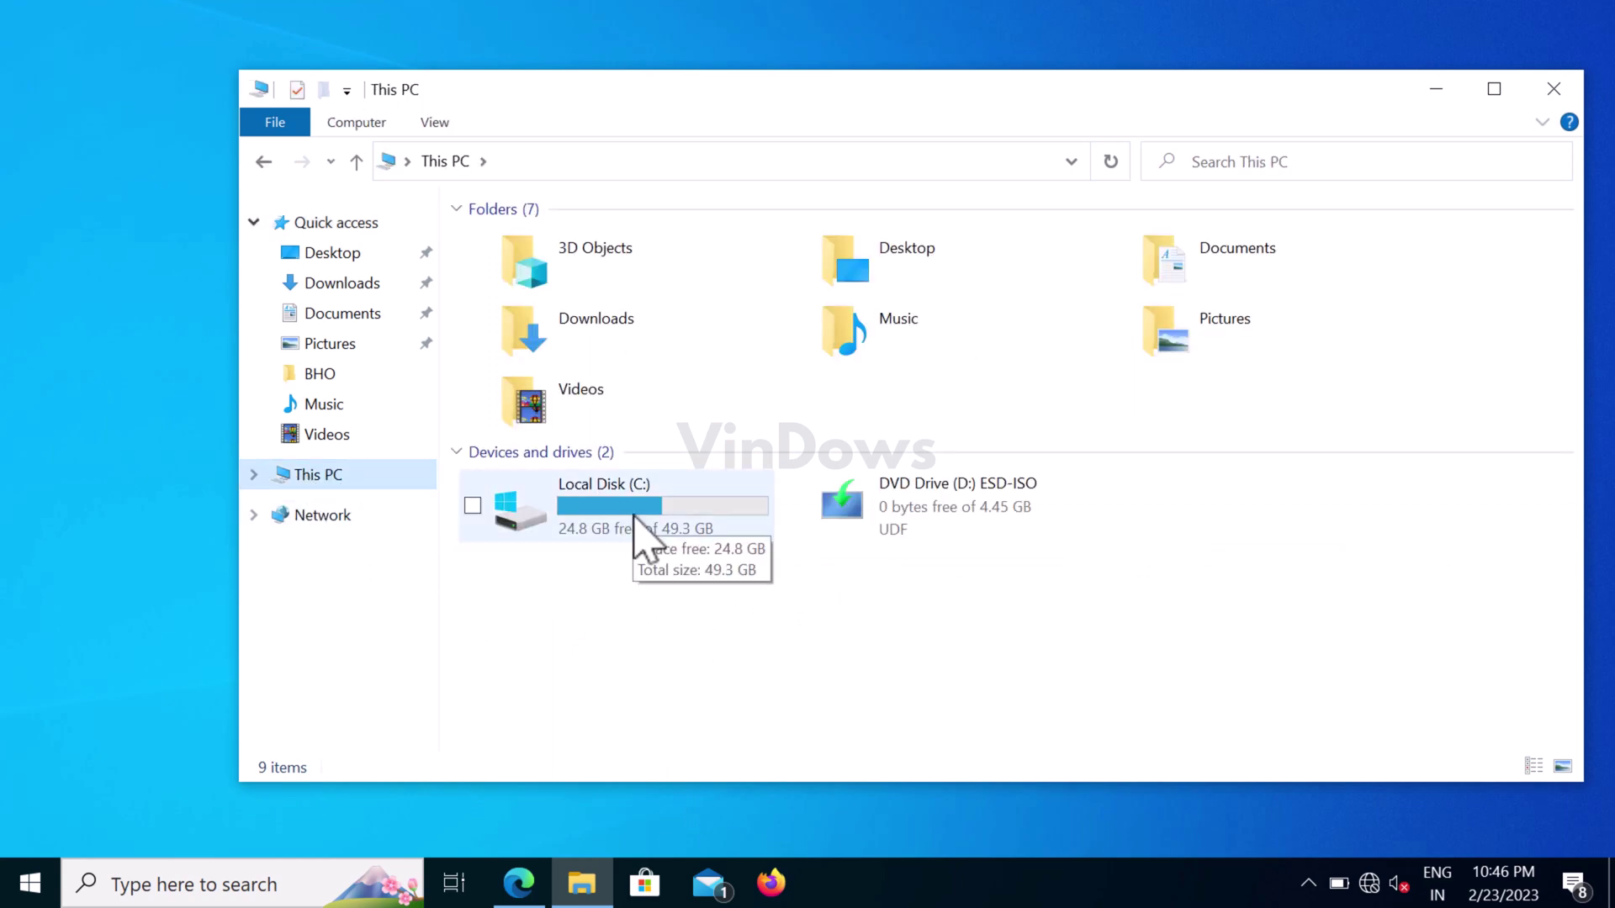
{"action": "double_click", "coordinate": [632, 512]}
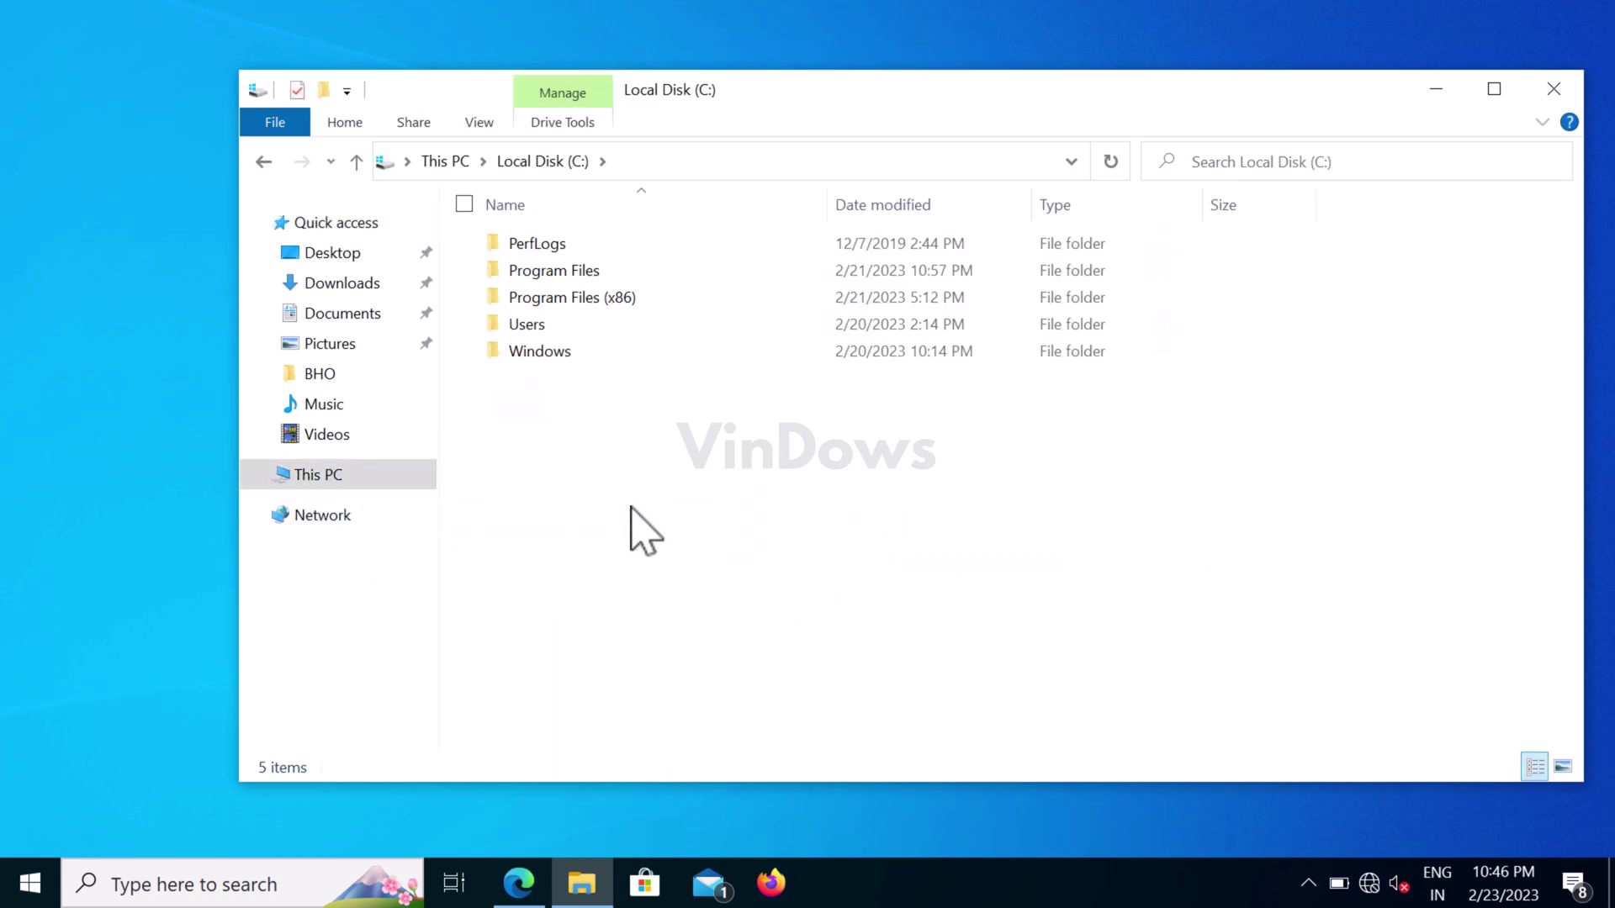
{"action": "double_click", "coordinate": [587, 303]}
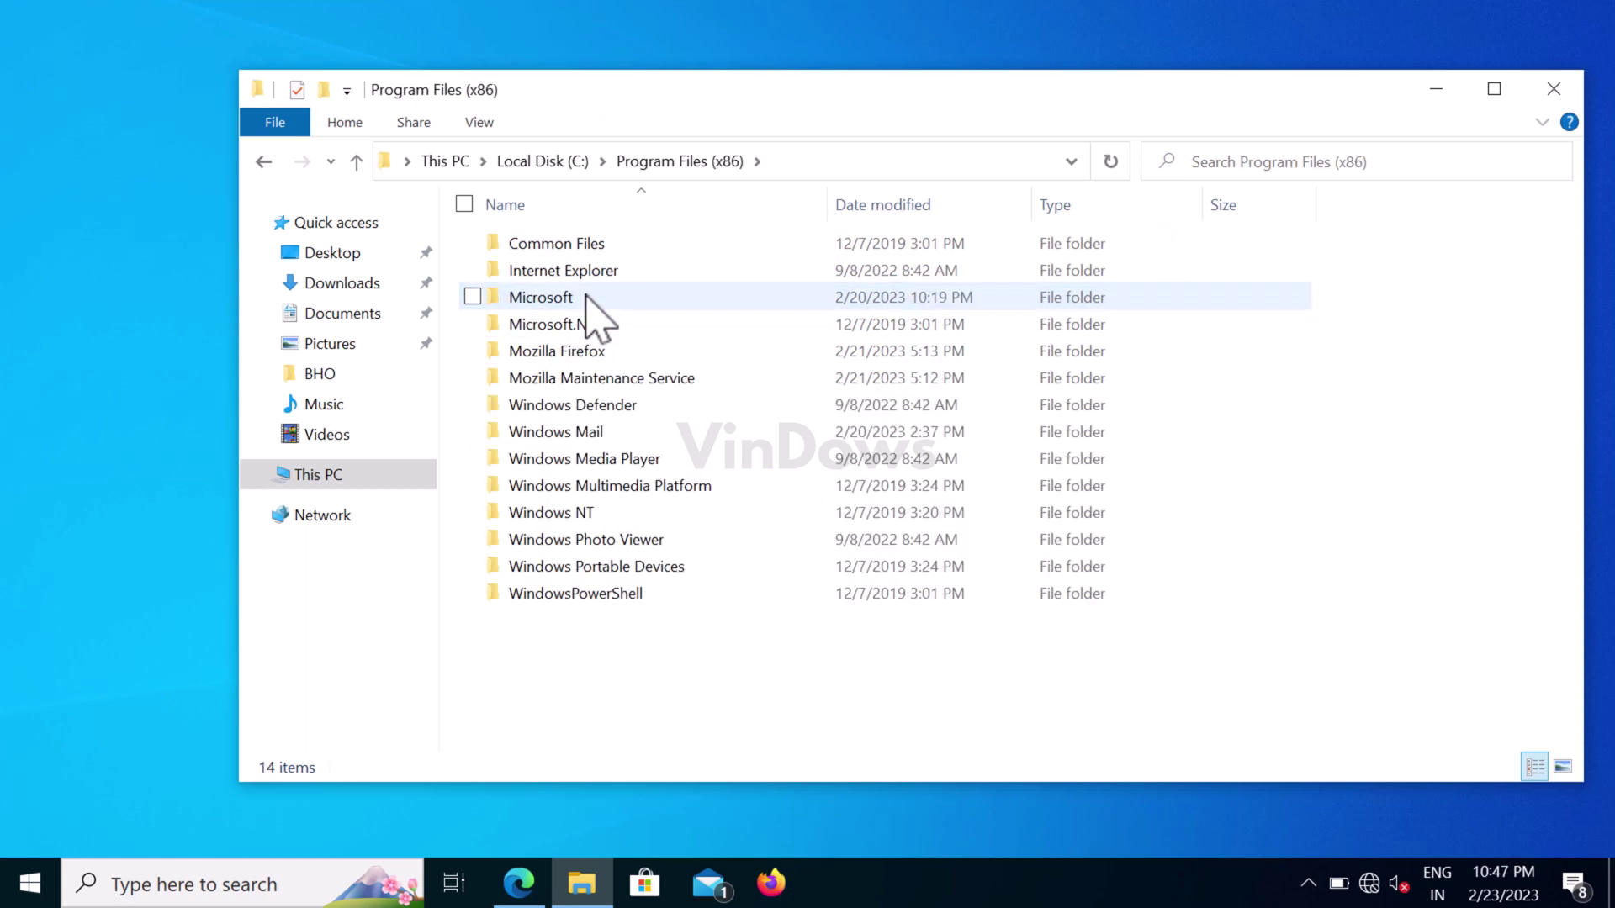
{"action": "double_click", "coordinate": [585, 297]}
{"action": "double_click", "coordinate": [567, 247]}
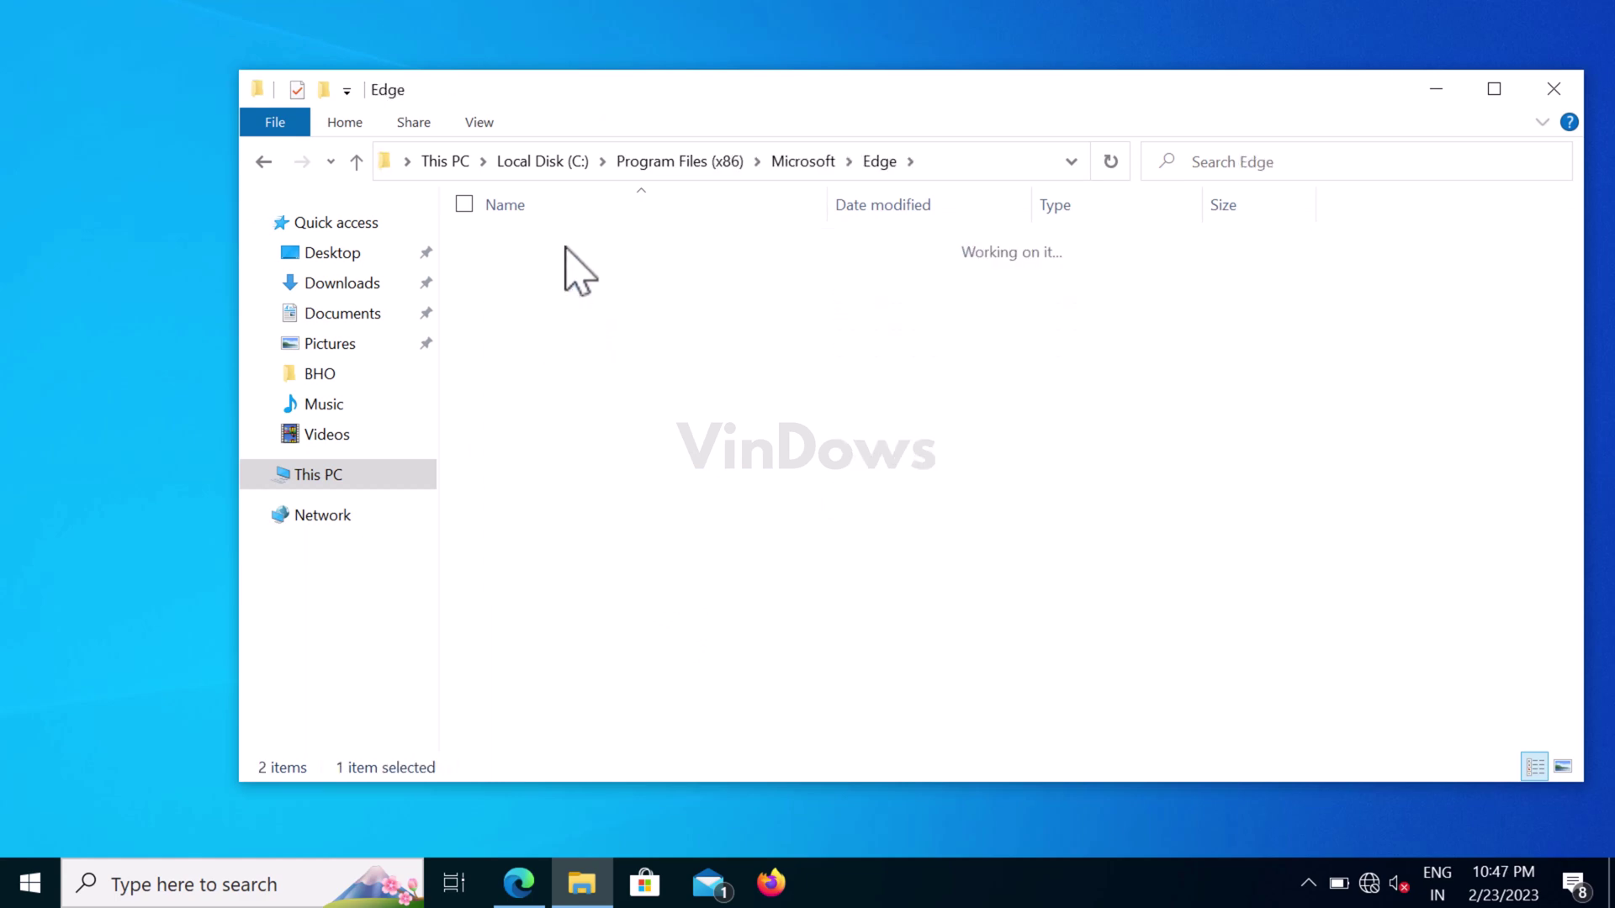
{"action": "mouse_move", "coordinate": [487, 230]}
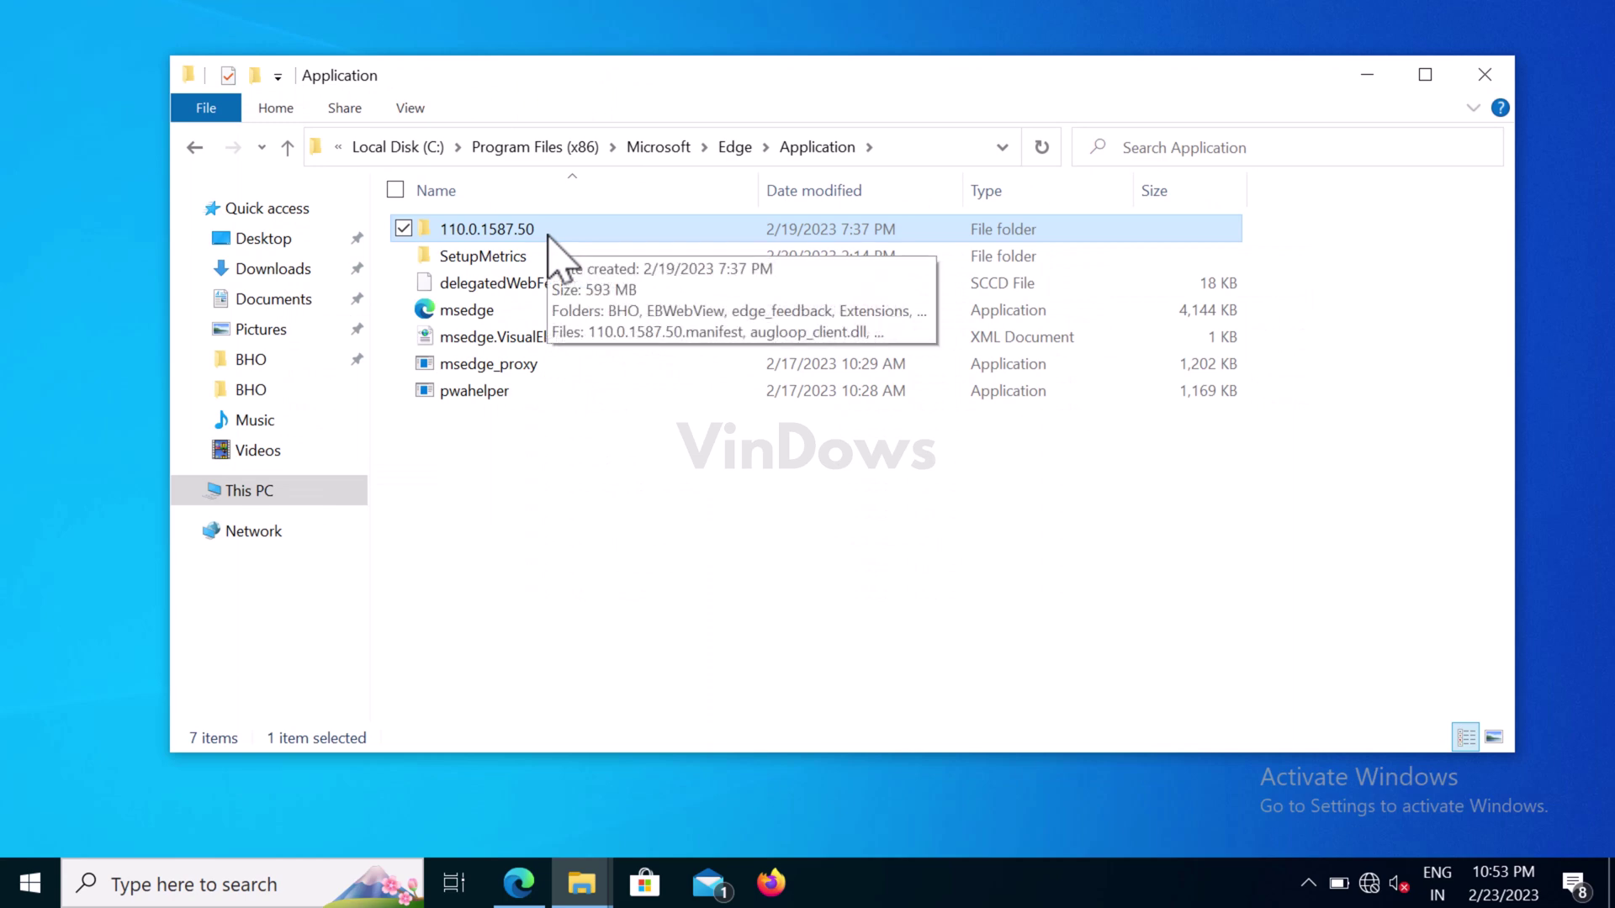
- View the three ie_to_edge files in 110.0.1587.50 > BHO, then return to 110.0.1587.50
{"action": "double_click", "coordinate": [522, 240]}
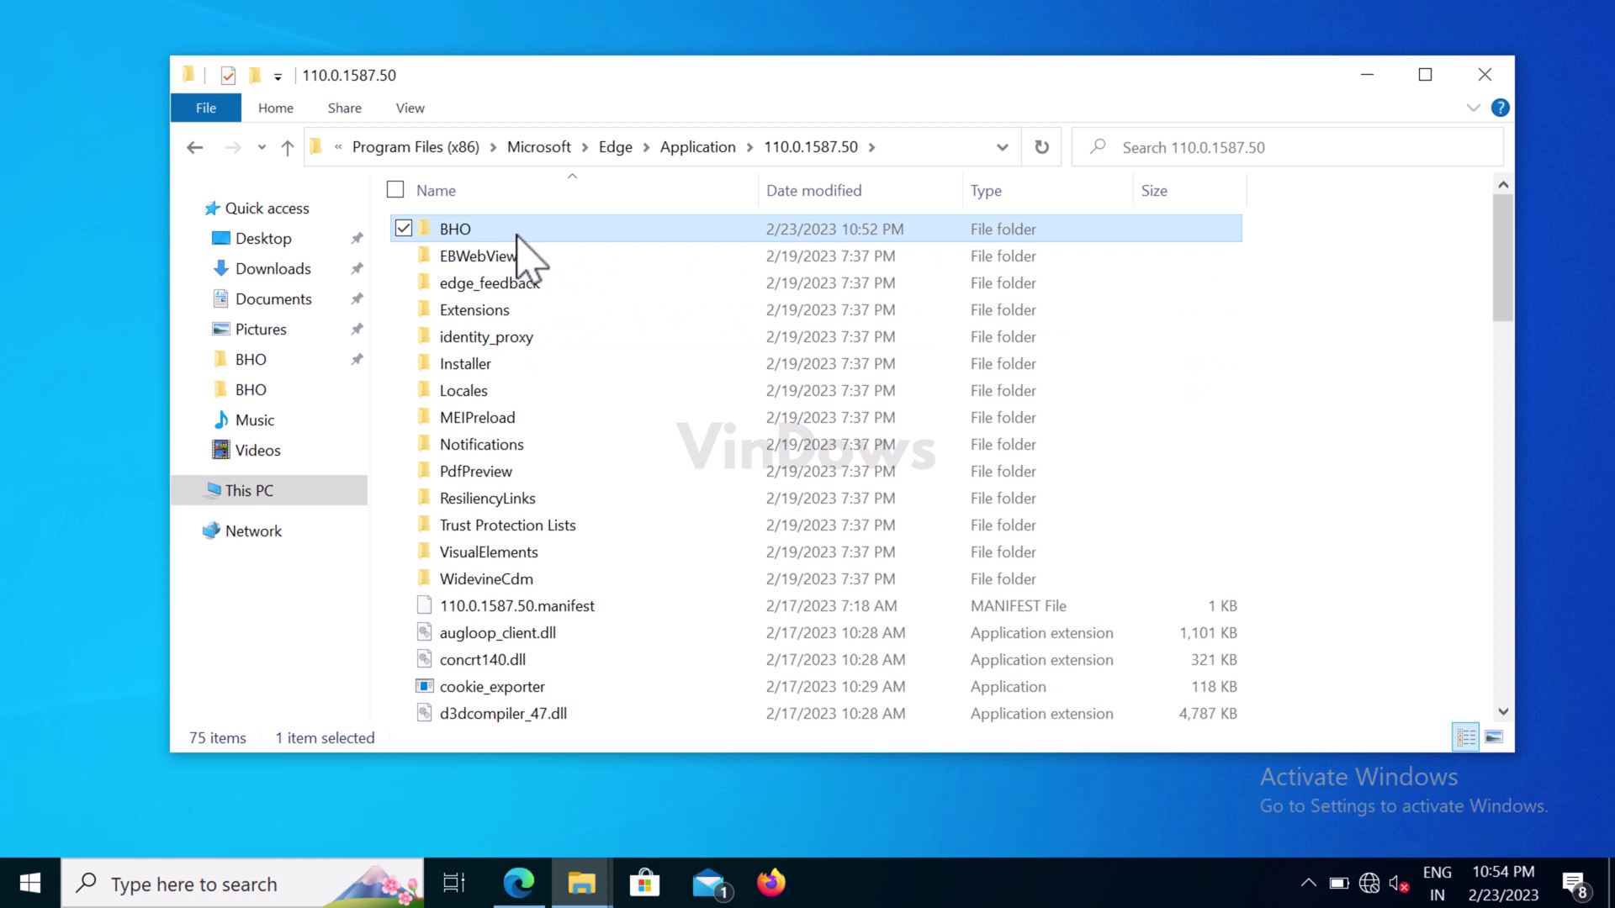
{"action": "double_click", "coordinate": [520, 238]}
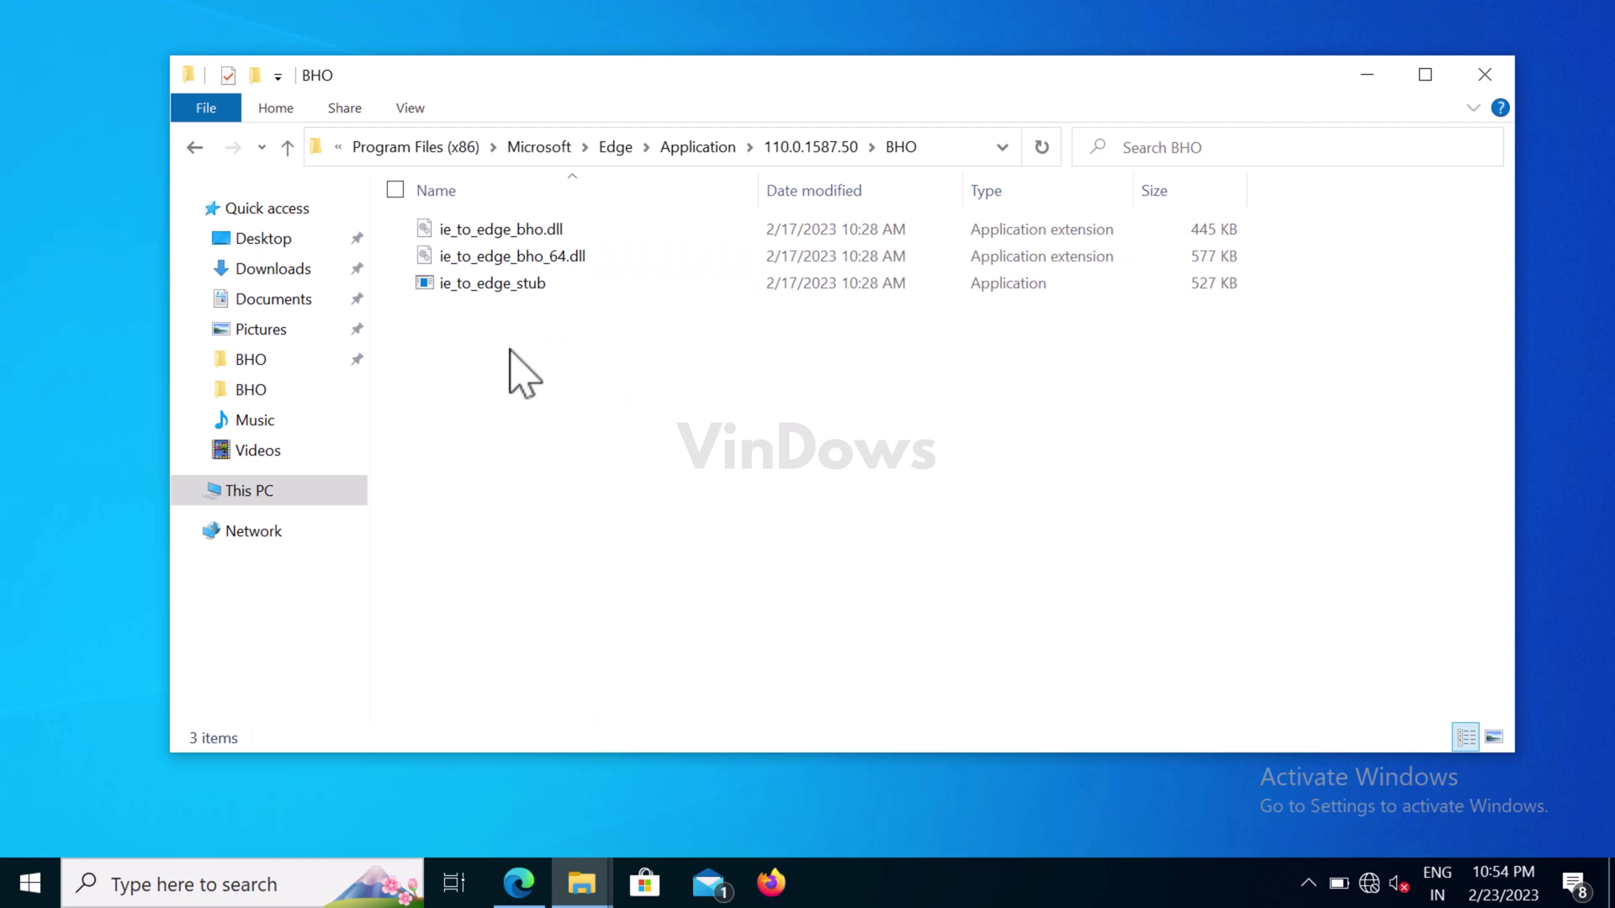
{"action": "left_click", "coordinate": [814, 146]}
- Copy the BHO folder onto the desktop as a backup, then reopen the original BHO
{"action": "right_click", "coordinate": [479, 252]}
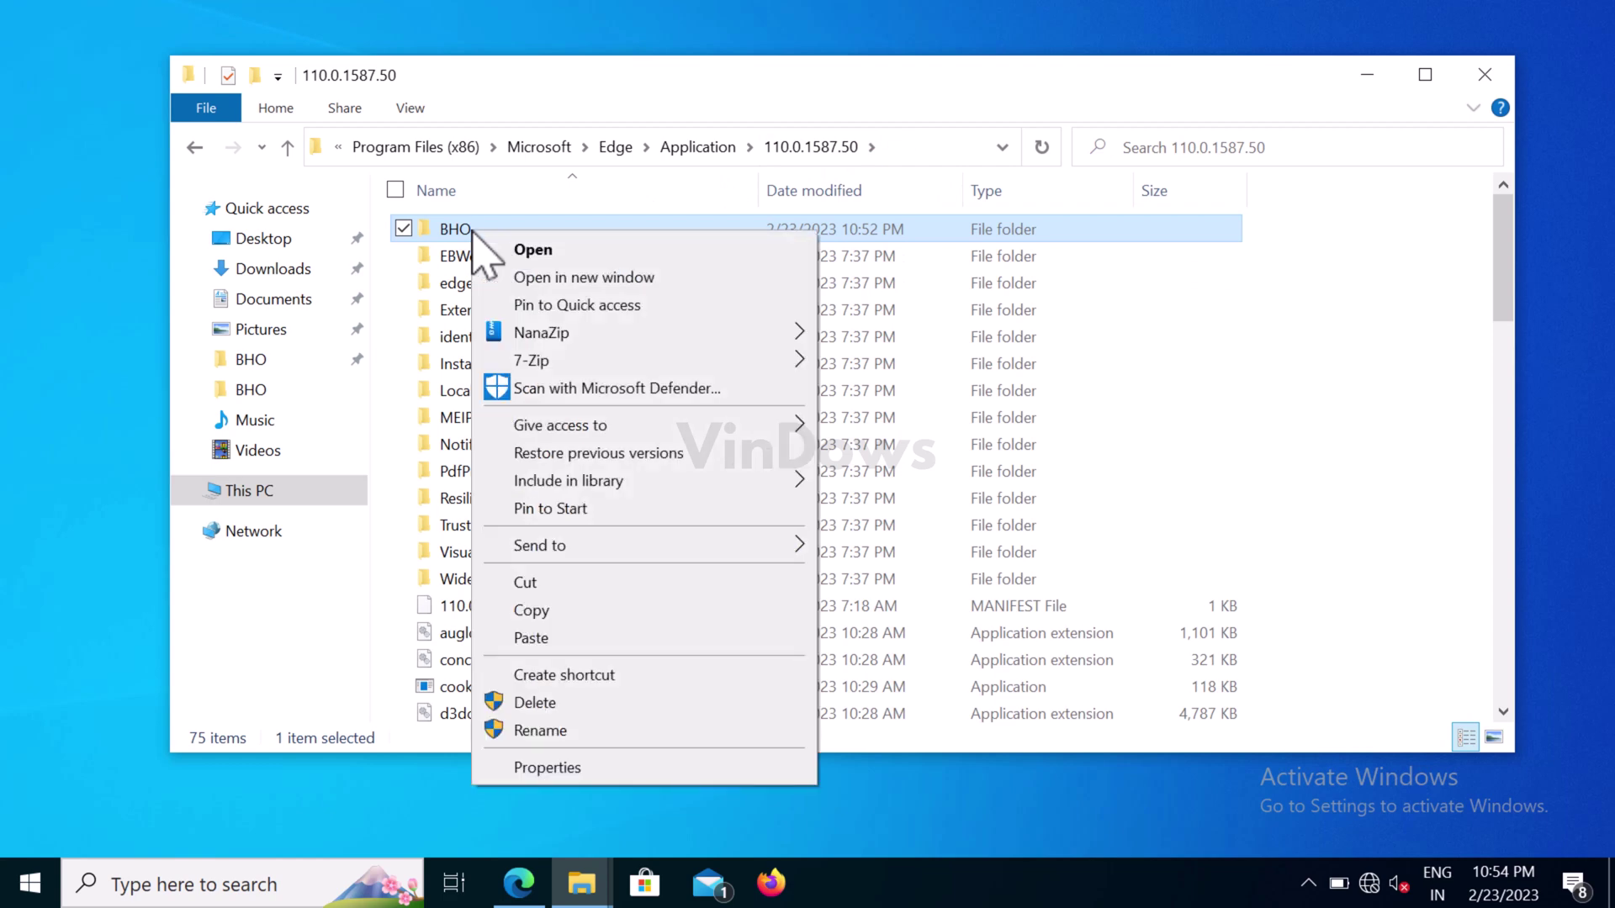
{"action": "left_click", "coordinate": [505, 614]}
{"action": "right_click", "coordinate": [109, 505]}
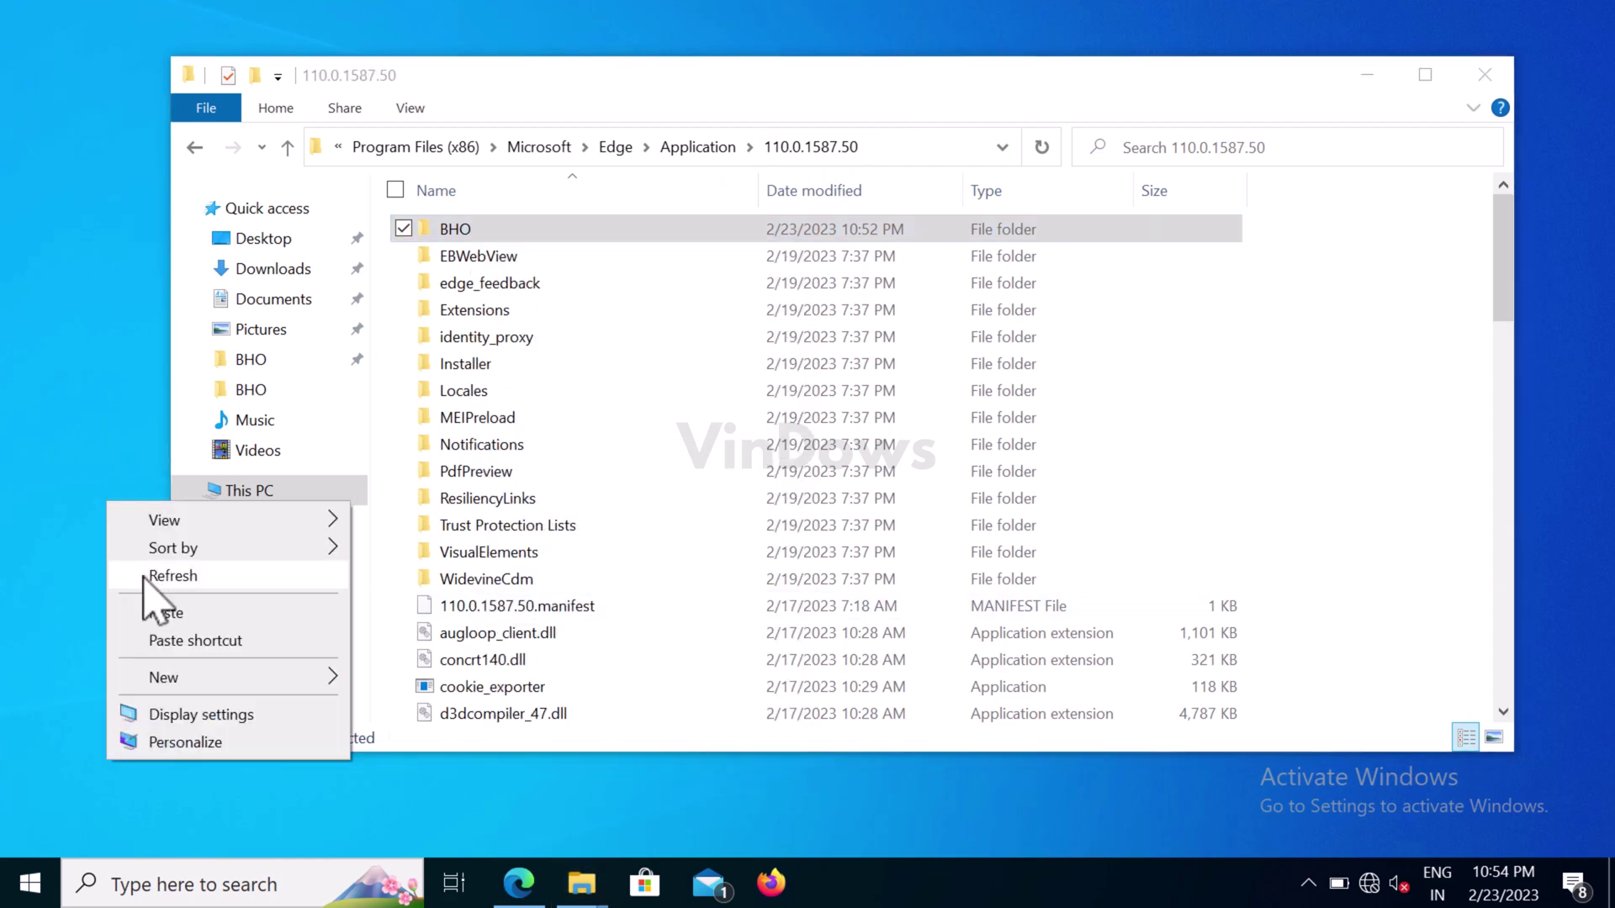
{"action": "left_click", "coordinate": [166, 614]}
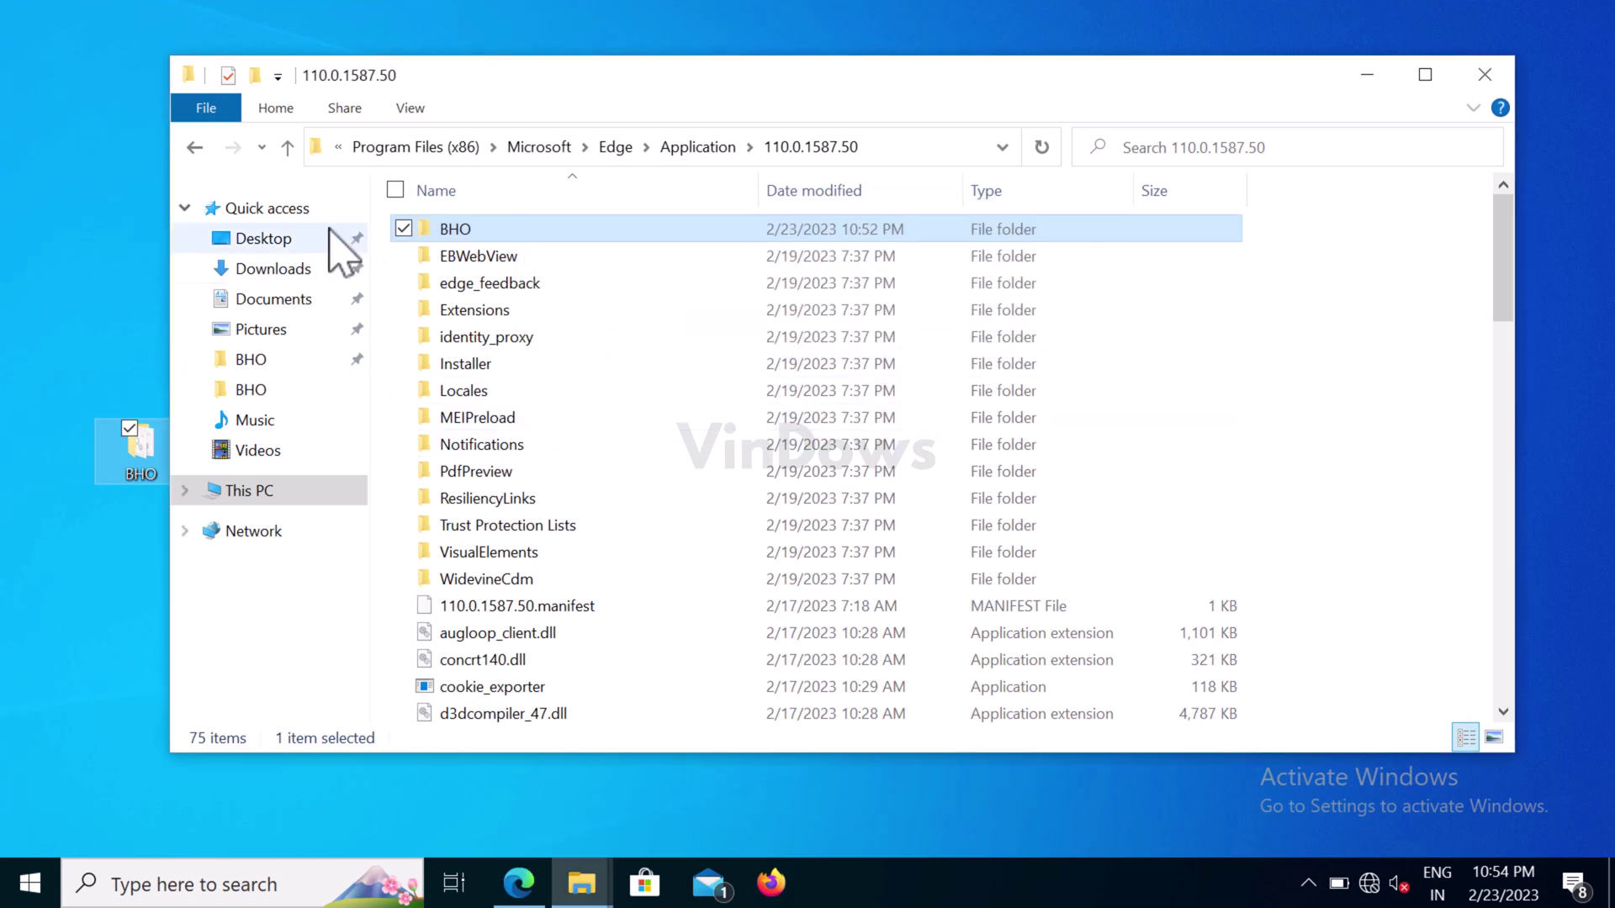
{"action": "double_click", "coordinate": [532, 232]}
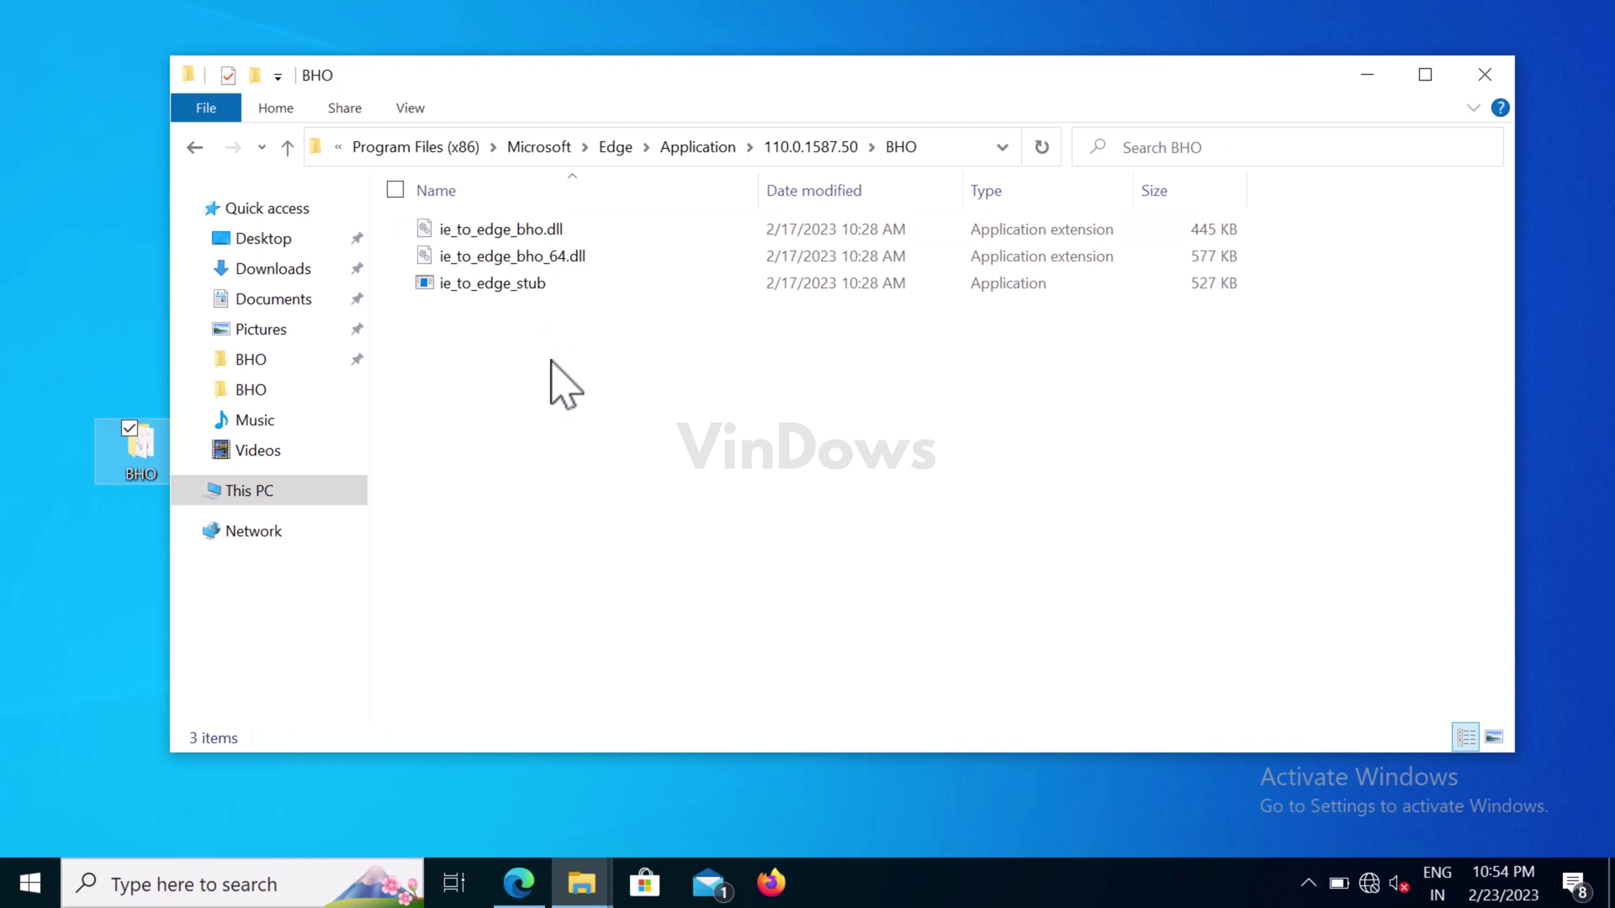
- Select all three ie_to_edge files in BHO and delete them
{"action": "key", "text": "ctrl+a"}
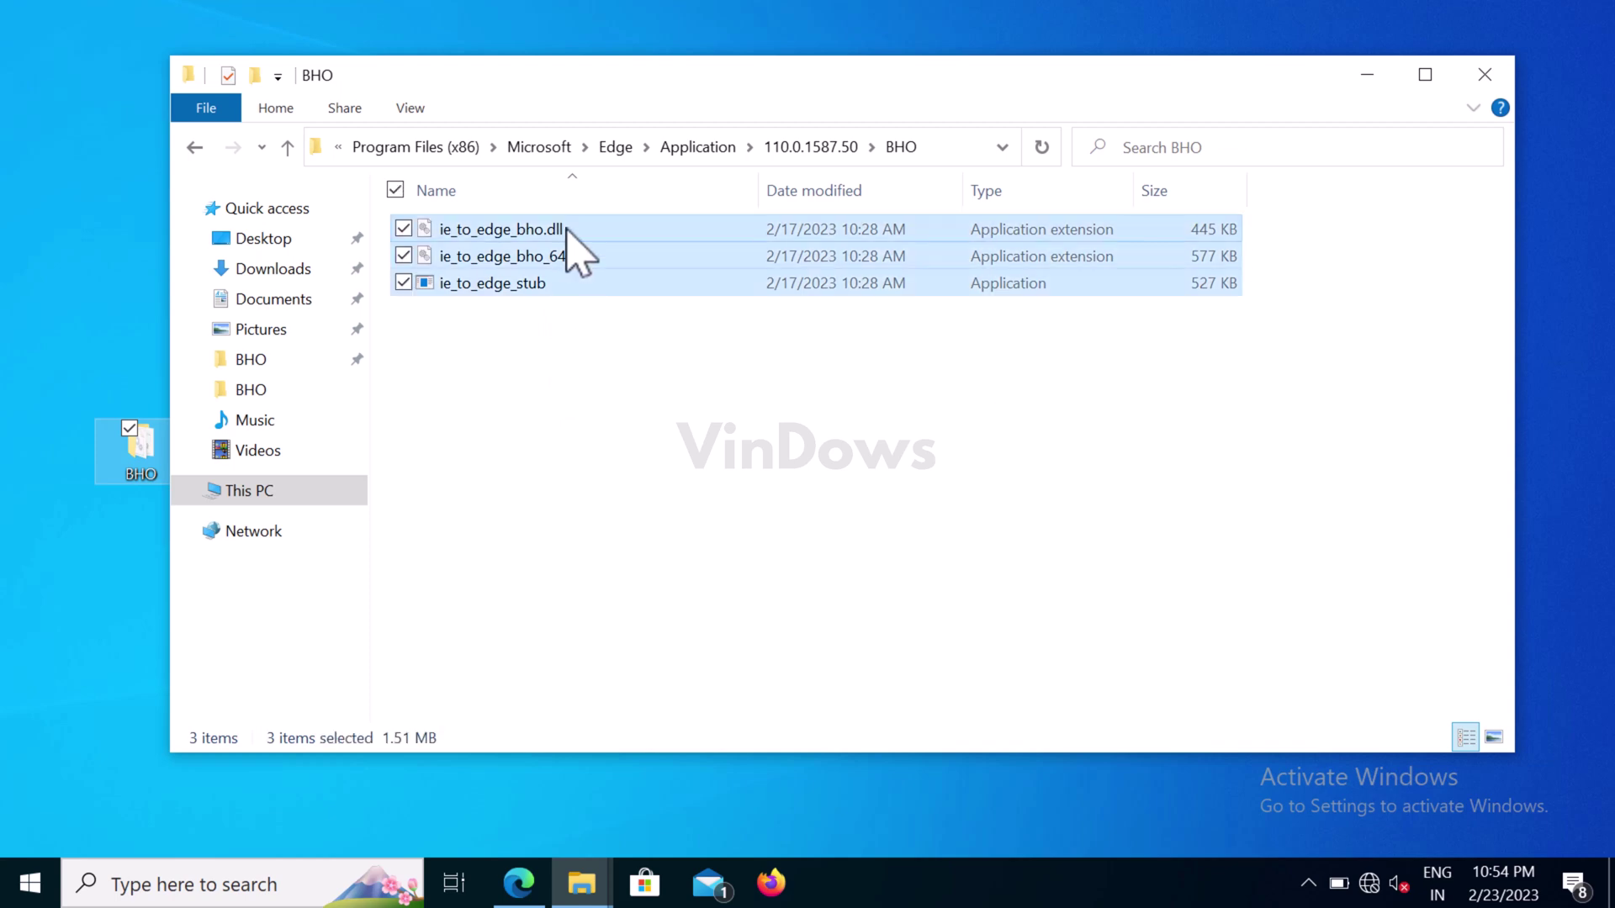
{"action": "right_click", "coordinate": [566, 231]}
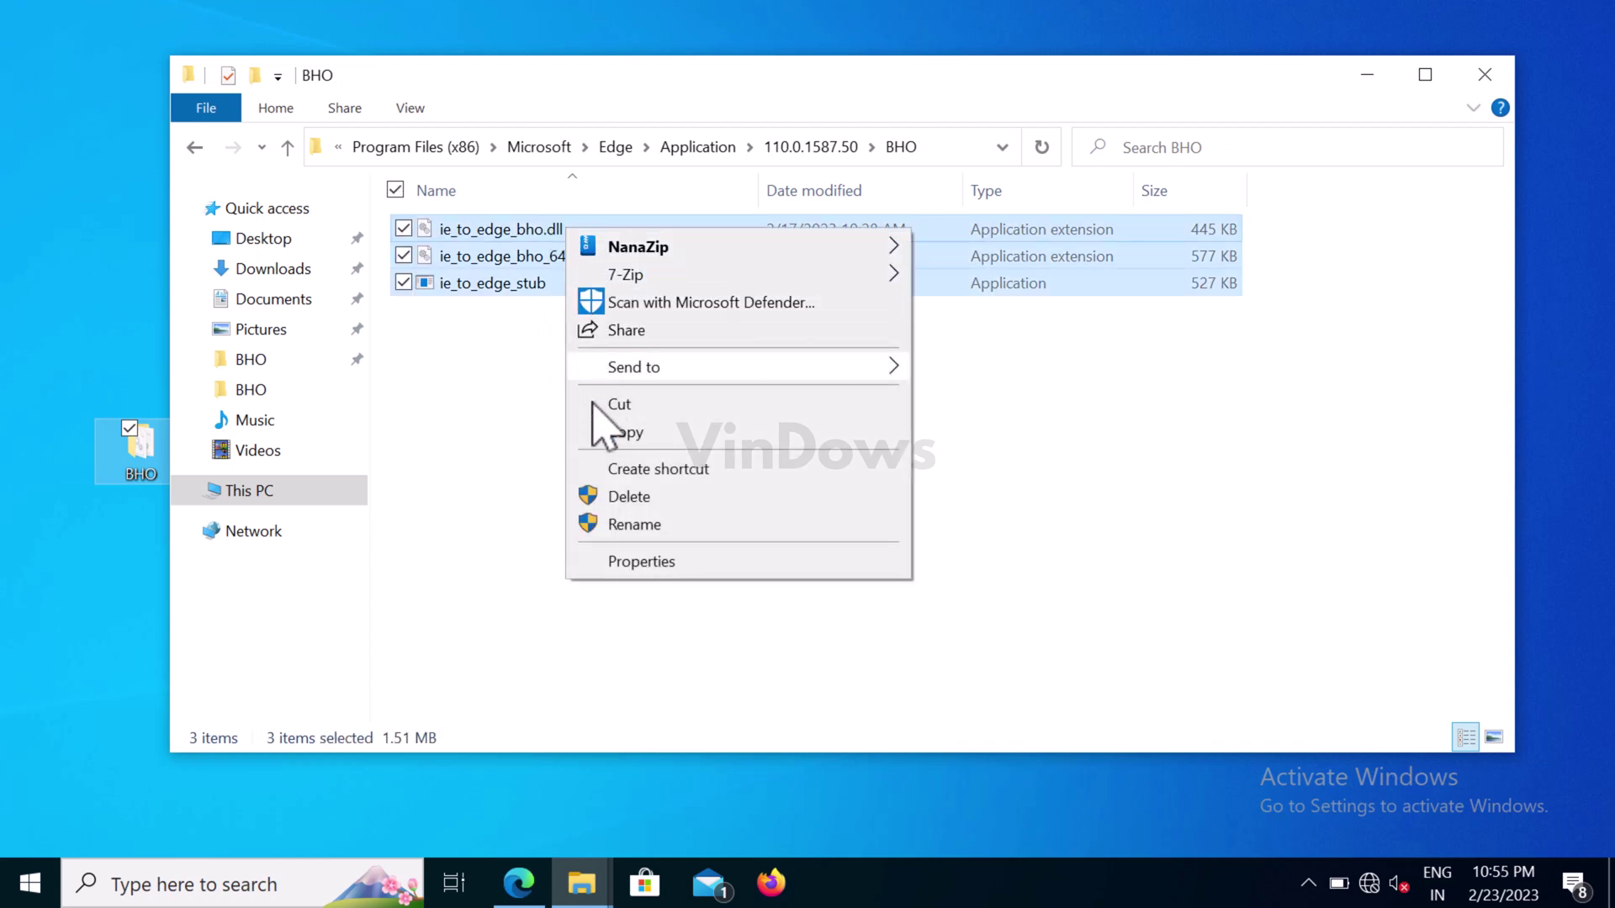
{"action": "left_click", "coordinate": [649, 500]}
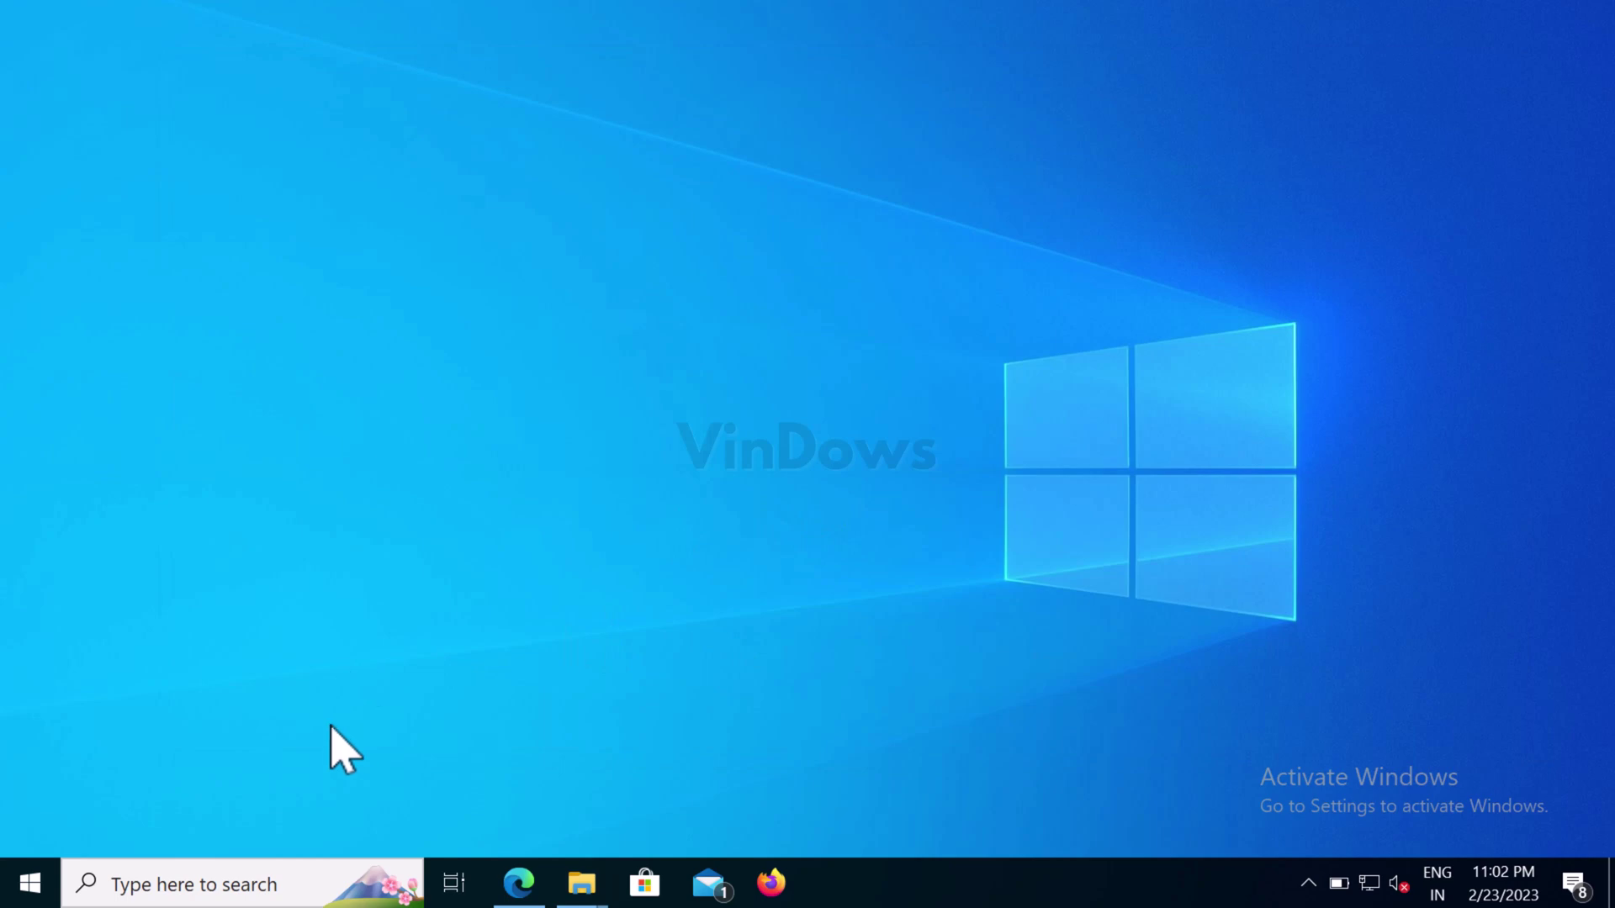
- Launch Internet Explorer from search, maximize its window, and add a second tab
{"action": "left_click", "coordinate": [210, 886]}
{"action": "type", "text": "in"}
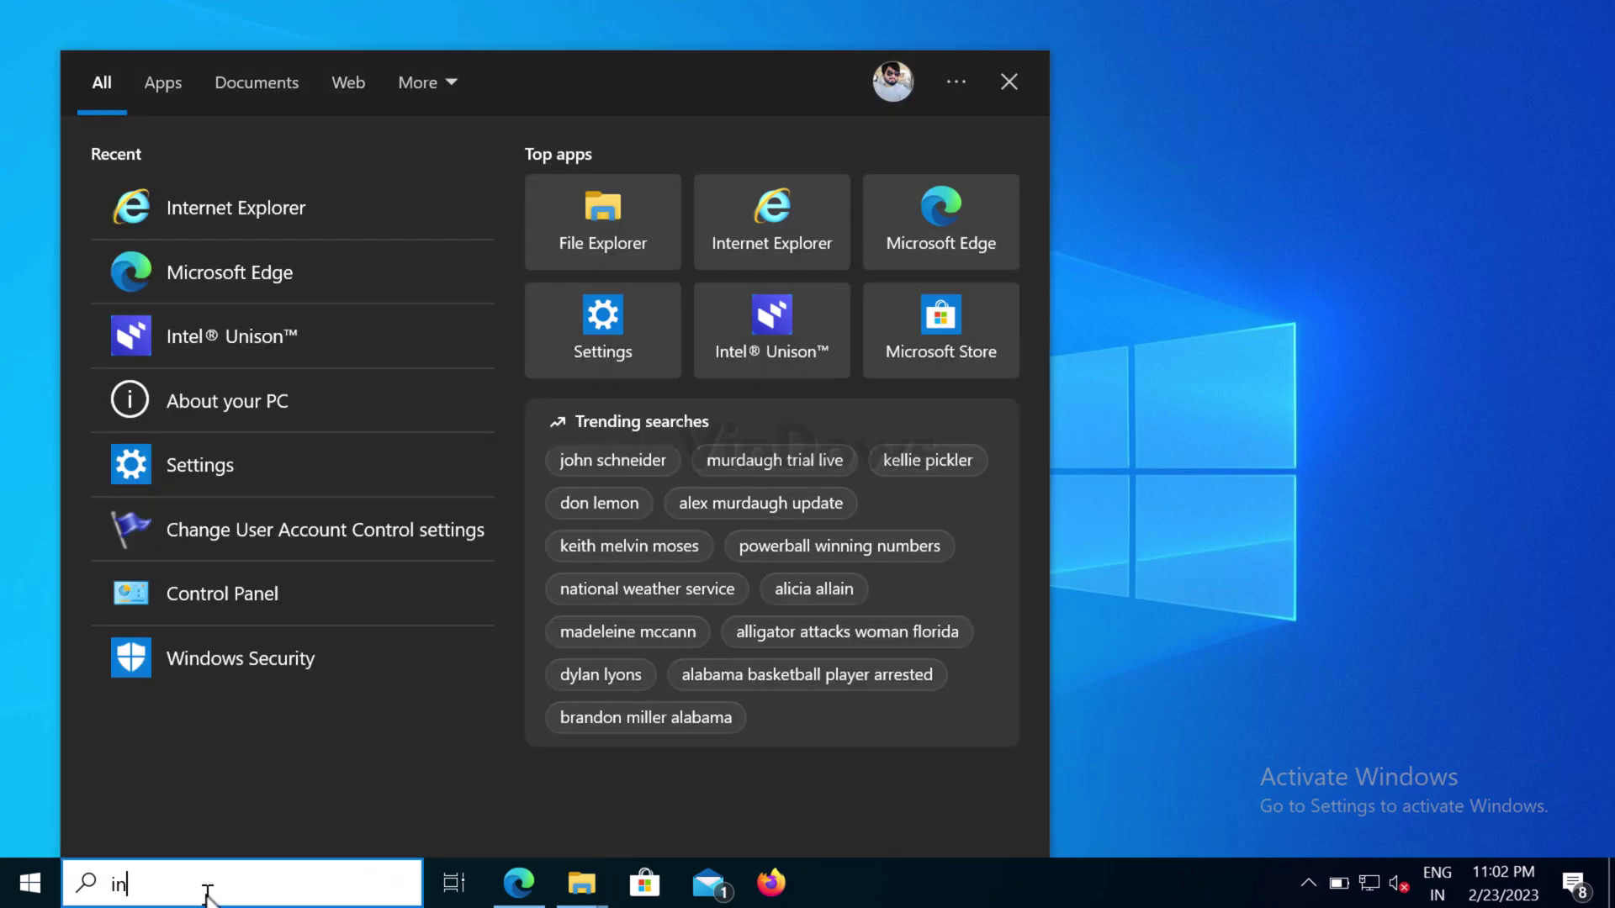
{"action": "type", "text": "tern"}
{"action": "left_click", "coordinate": [189, 303]}
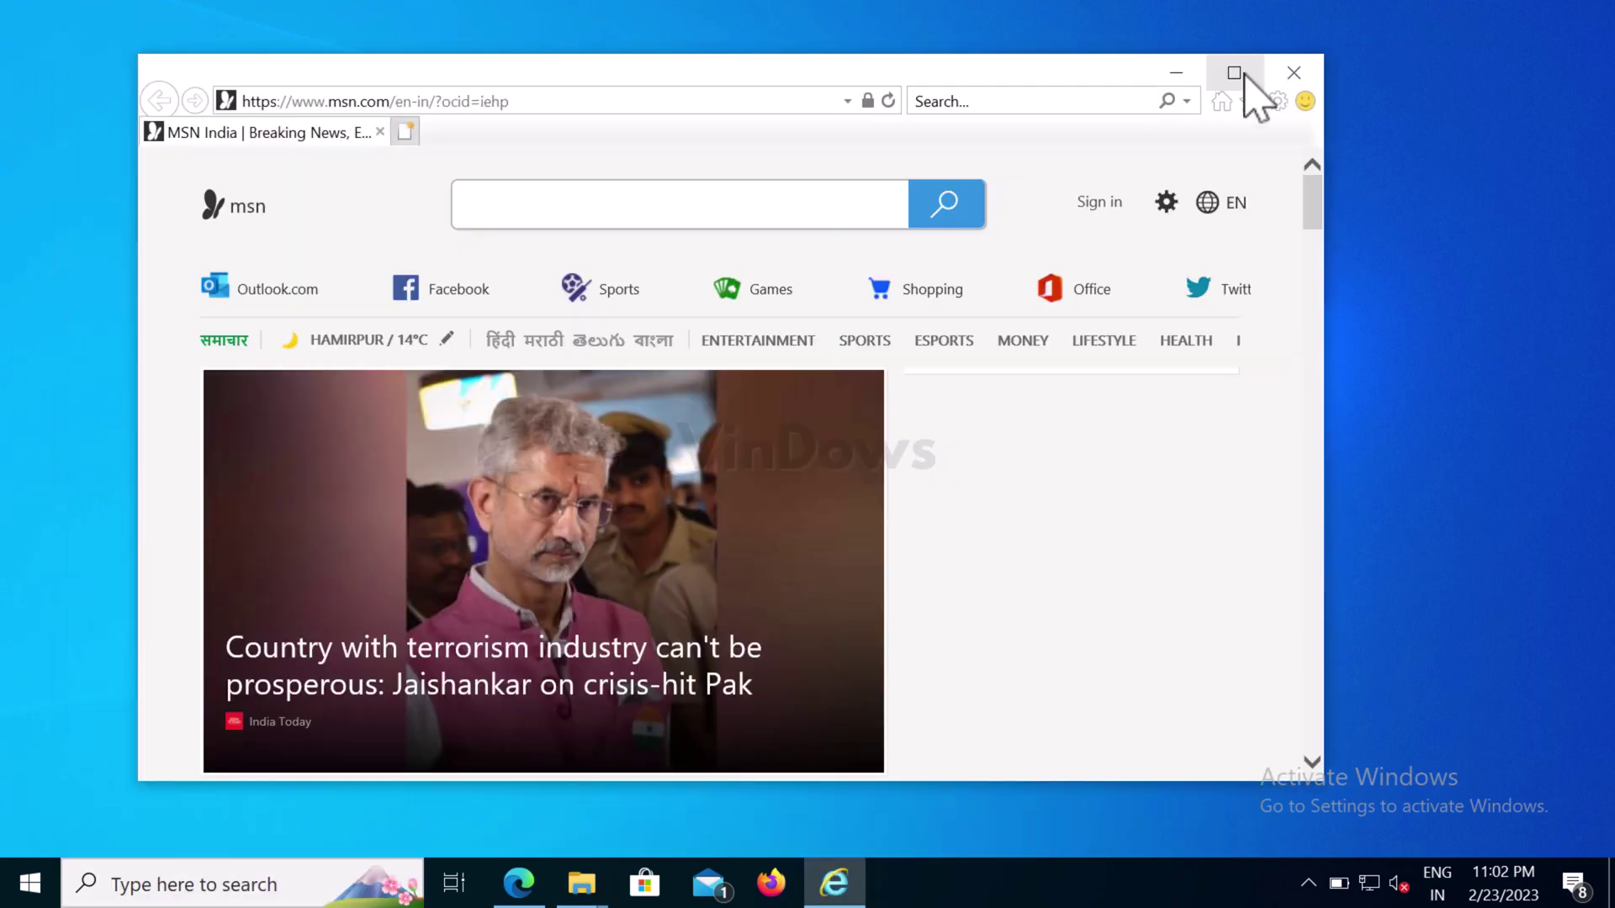
{"action": "left_click", "coordinate": [1231, 71]}
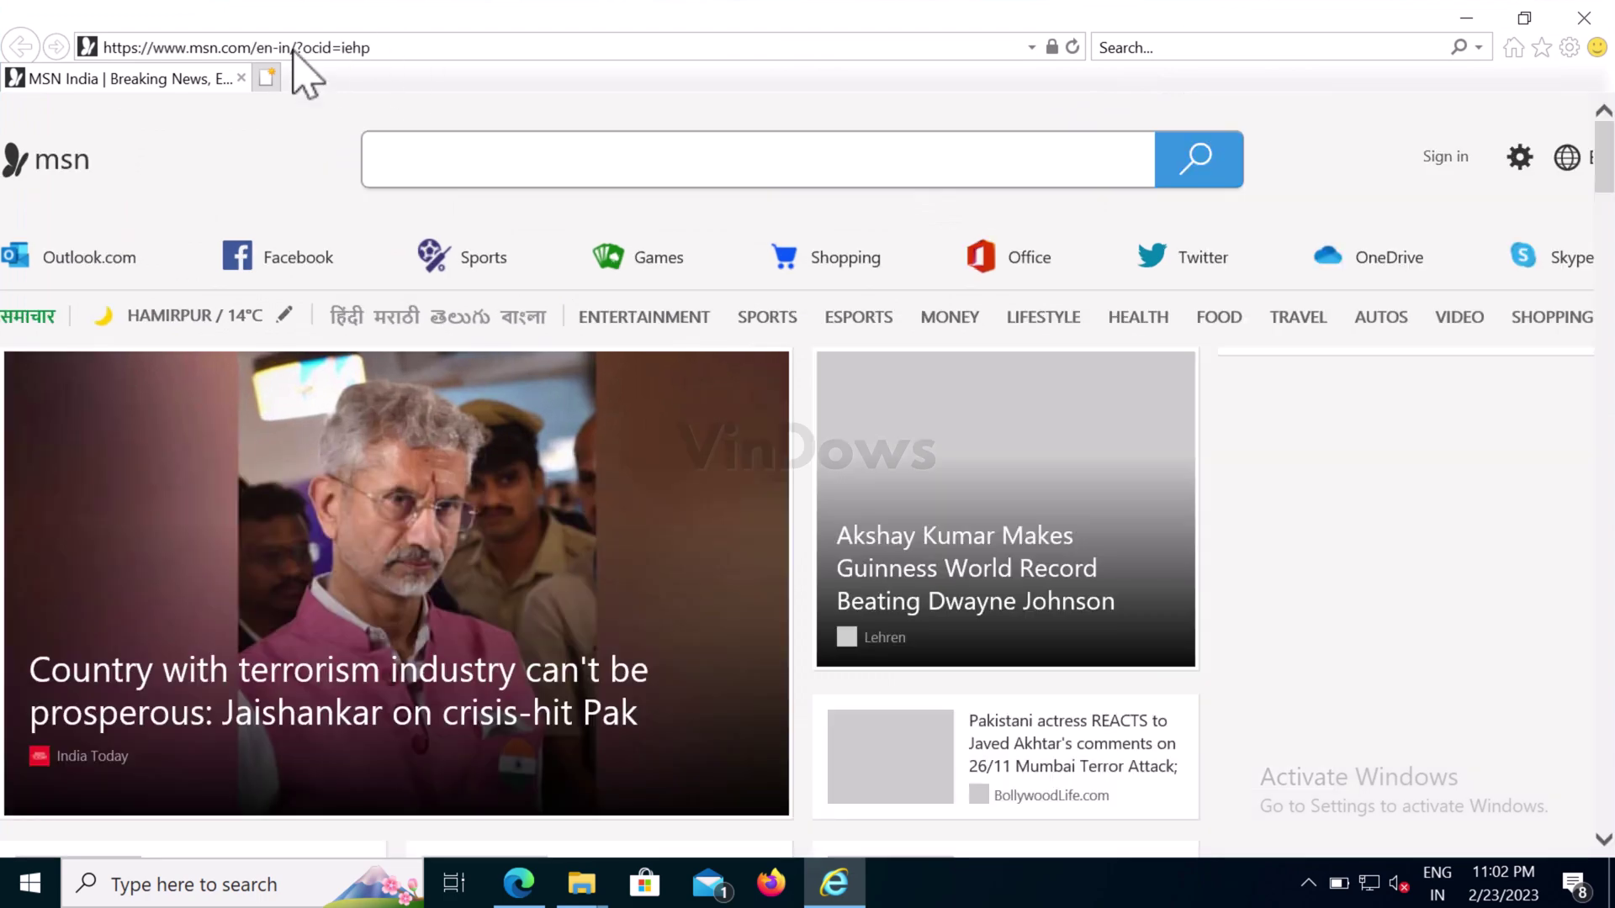
{"action": "left_click", "coordinate": [266, 78]}
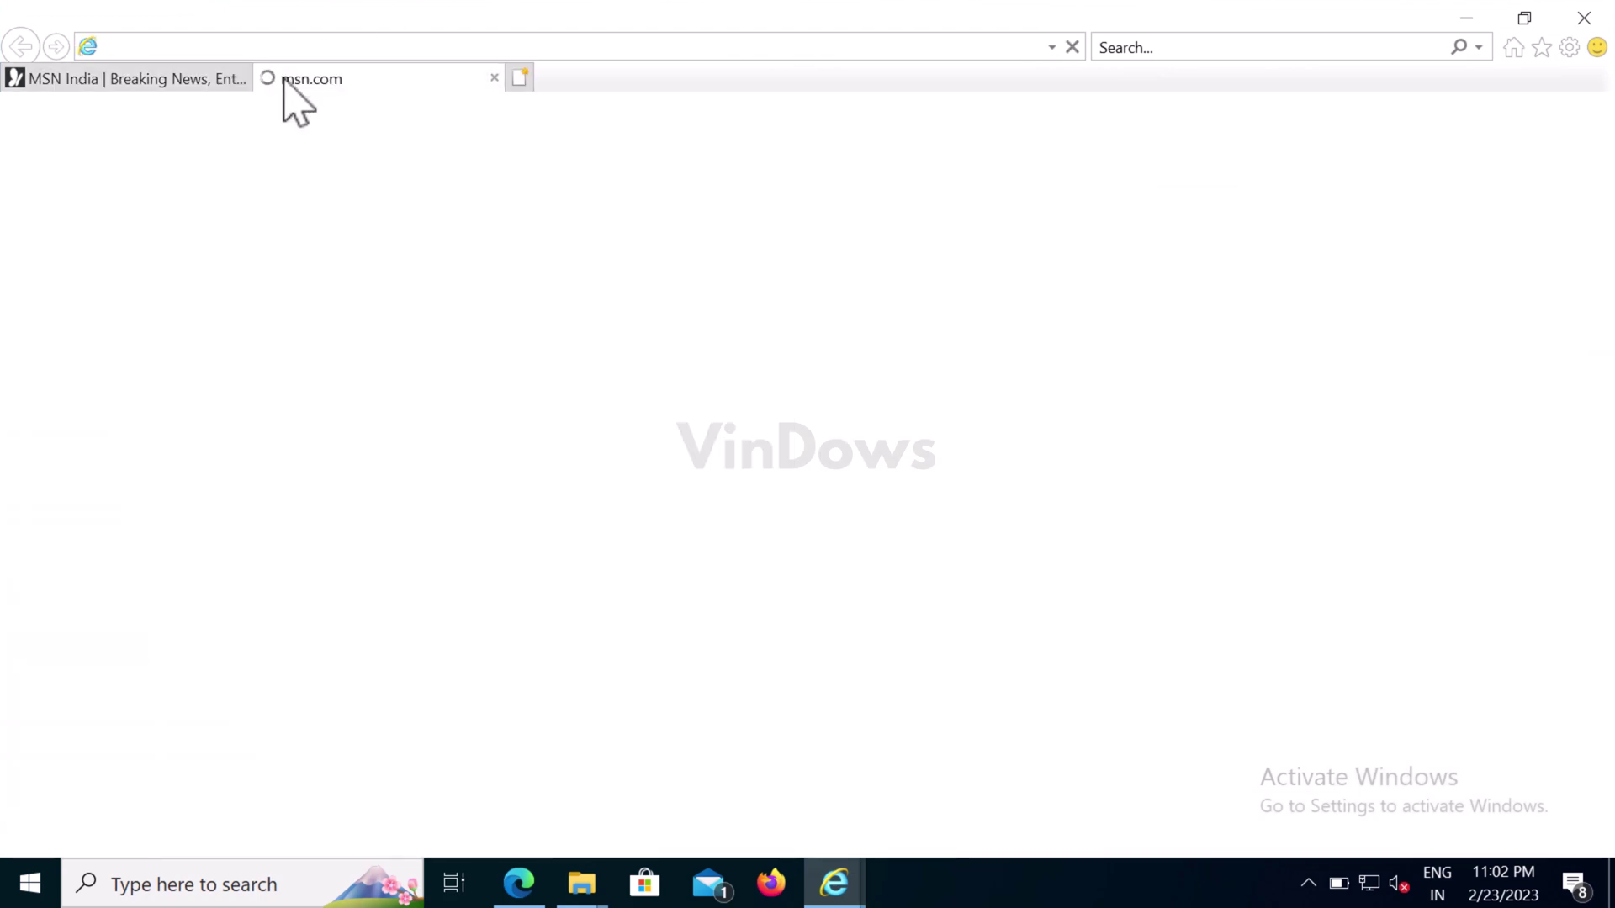